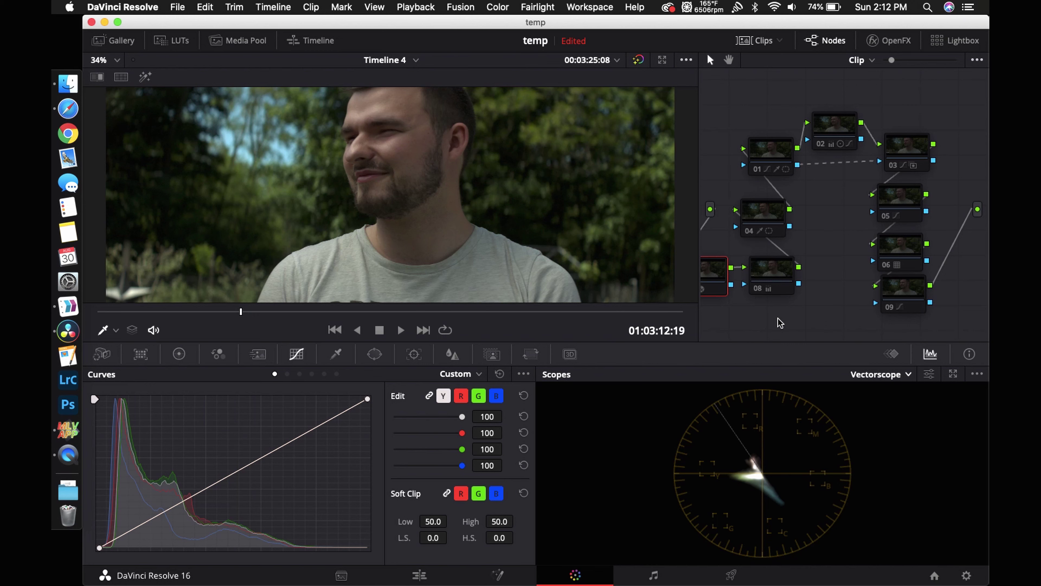
Change the scope type from Vectorscope to Waveform to show the interview clip's waveform
{"action": "left_click", "coordinate": [866, 374]}
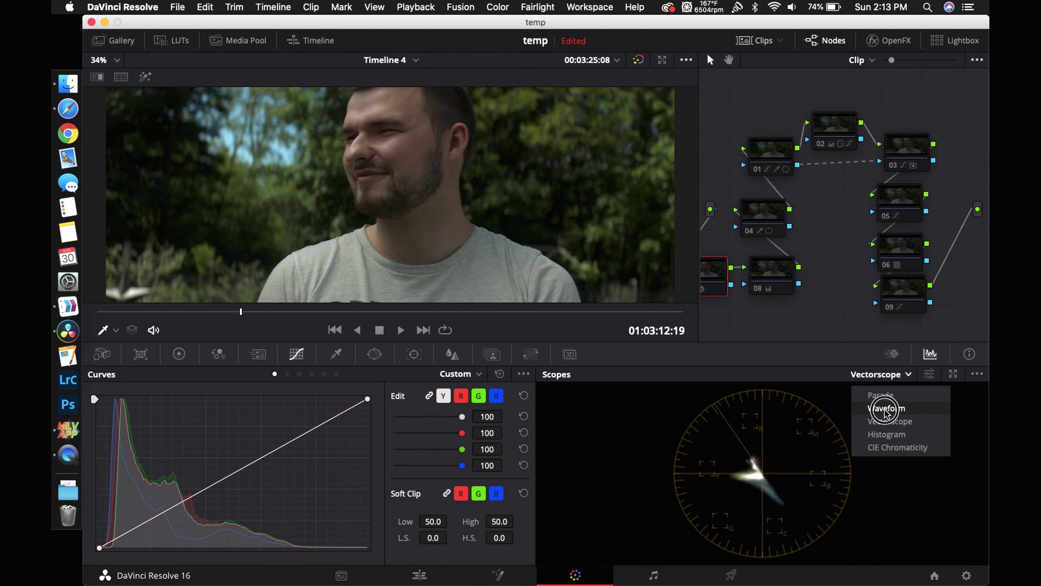
{"action": "left_click", "coordinate": [885, 409]}
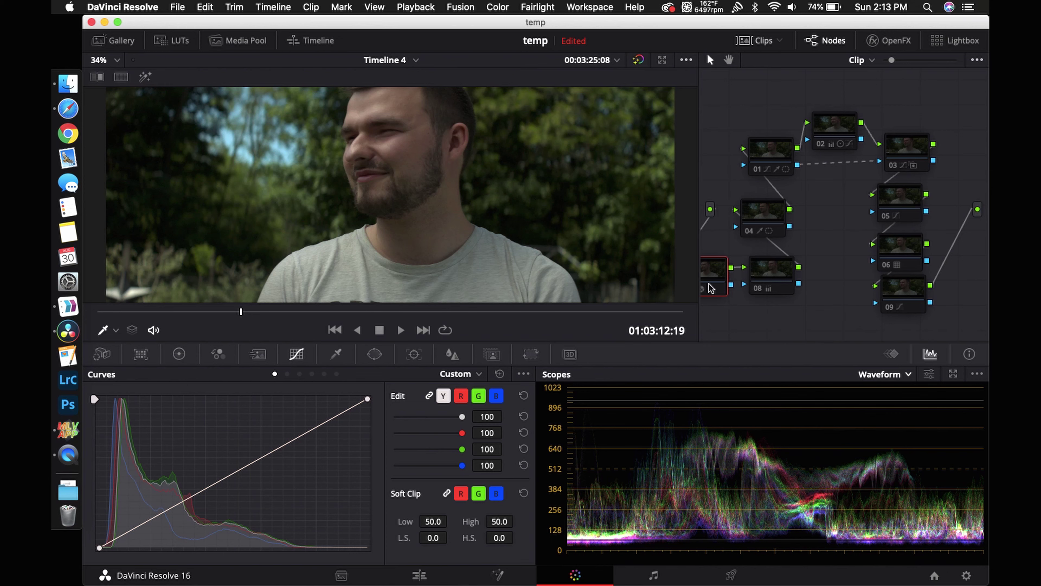
Move node 07 out and back beside node 08, then select the Color Space Transform node
{"action": "left_click_drag", "start_coordinate": [711, 289], "coordinate": [727, 303]}
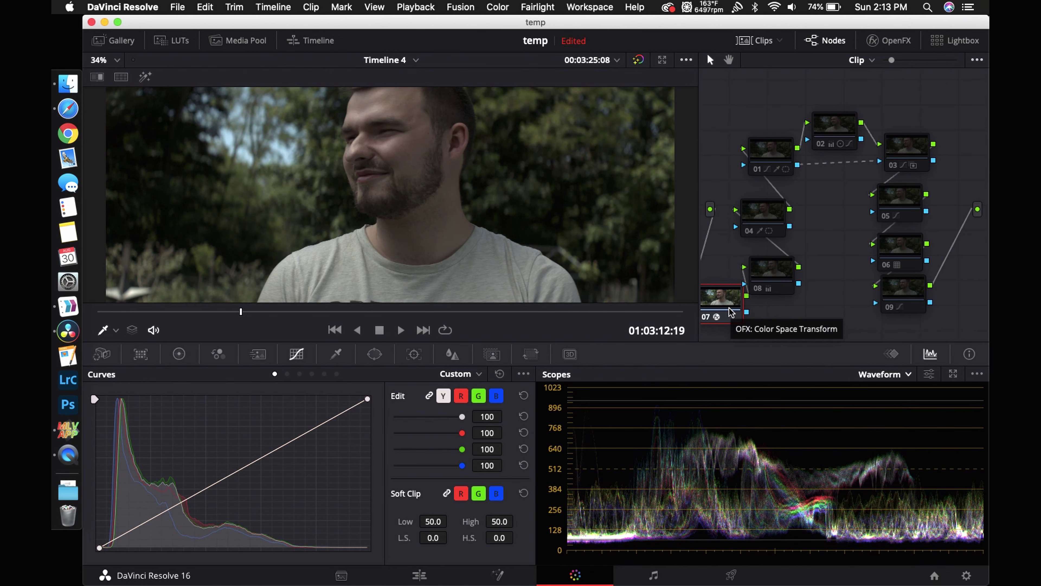
{"action": "left_click_drag", "start_coordinate": [725, 306], "coordinate": [712, 277]}
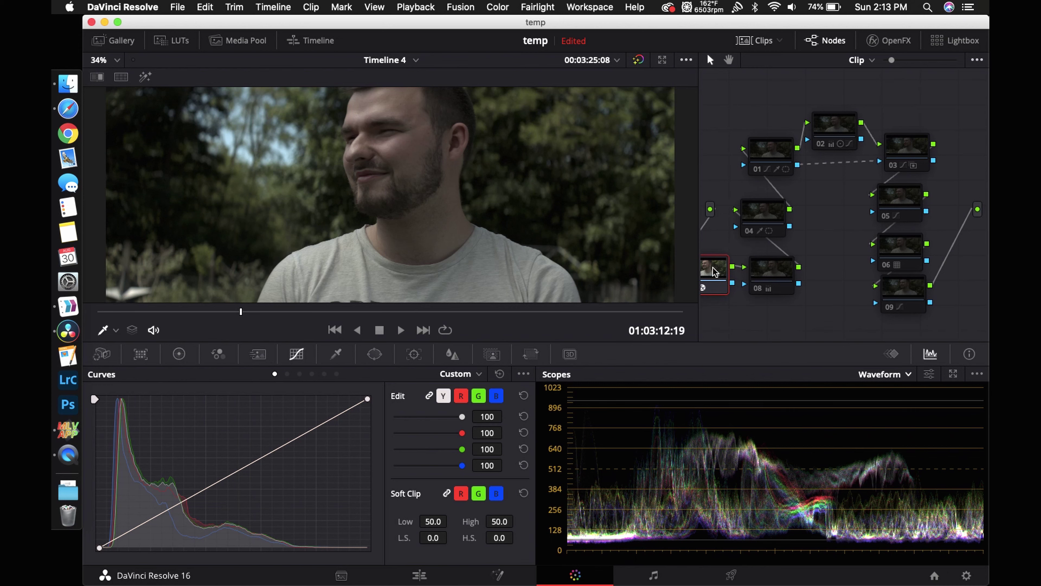
{"action": "left_click", "coordinate": [713, 271]}
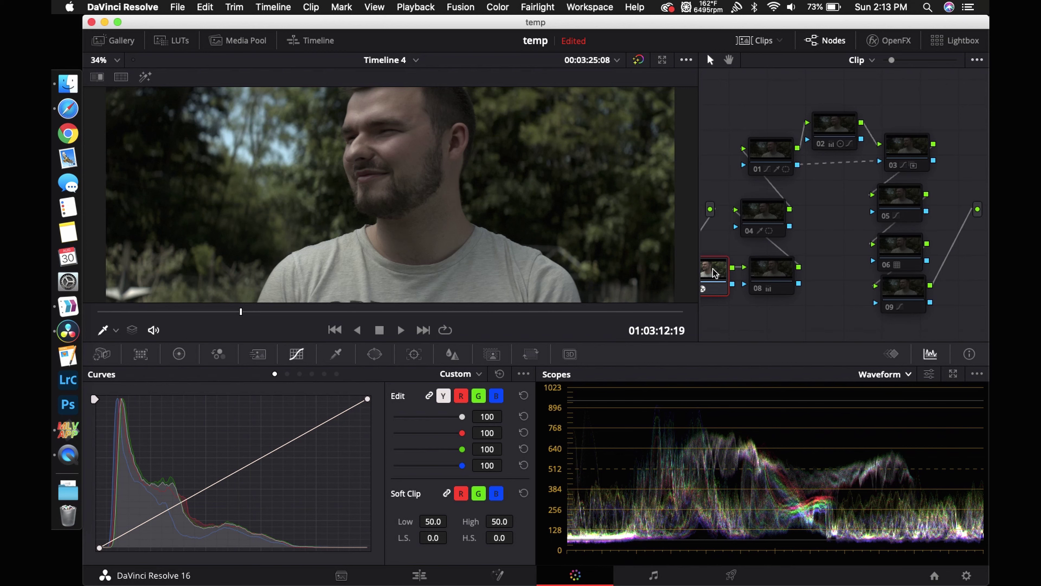
Enable node 08, then toggle nodes 07 and 08 off and on together to compare the grade
{"action": "left_click", "coordinate": [771, 273]}
{"action": "key", "text": "super+d"}
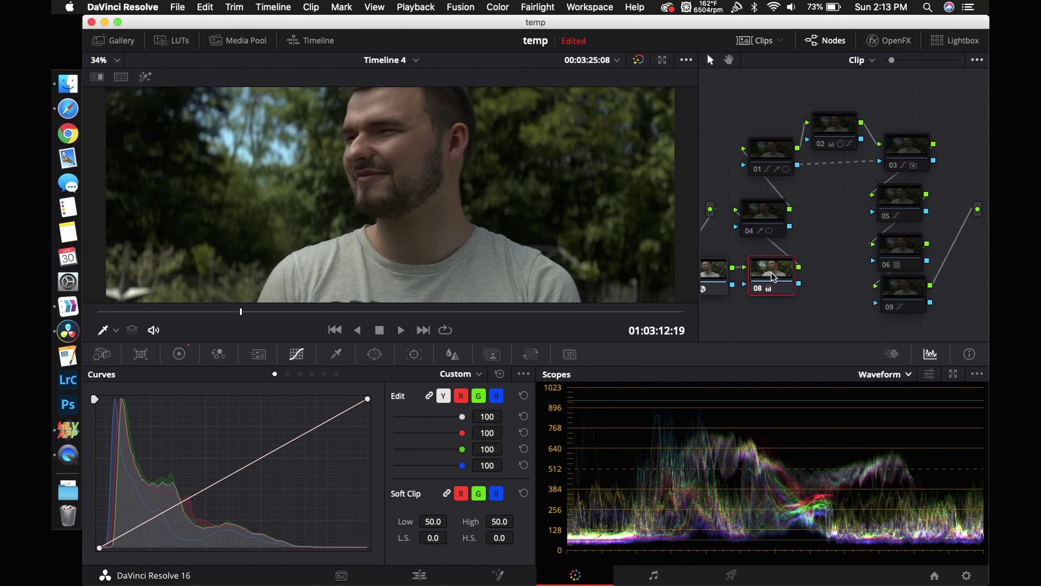
{"action": "left_click_drag", "start_coordinate": [773, 308], "coordinate": [713, 288]}
{"action": "key", "text": "super+d"}
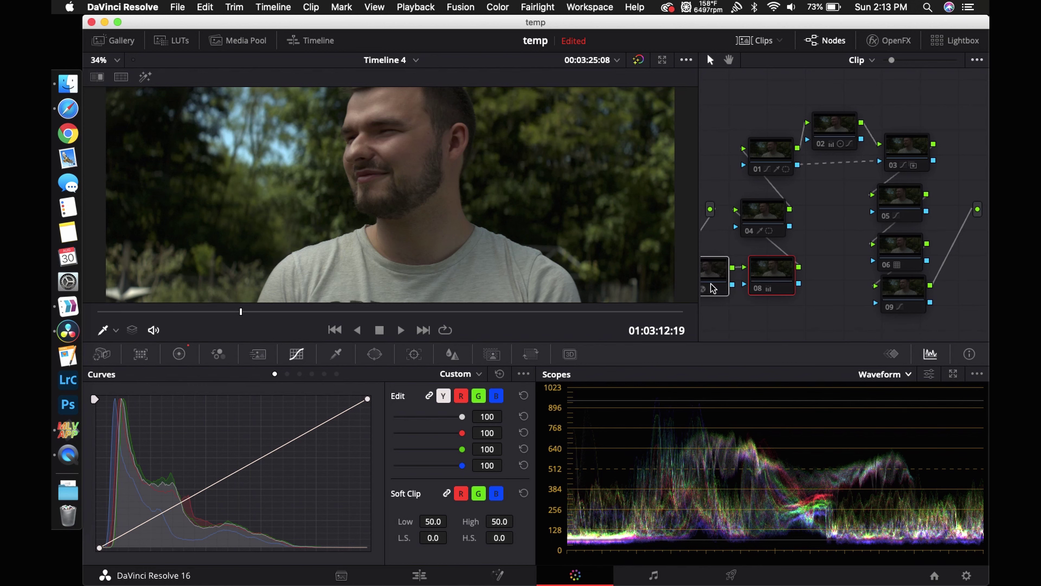
{"action": "key", "text": "super+d"}
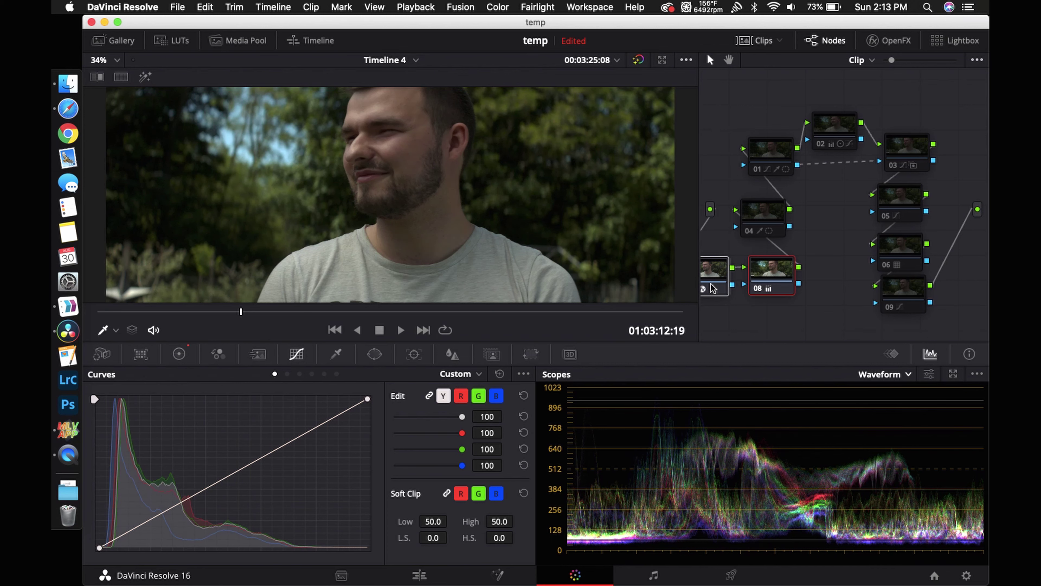
Enable node 04 and preview its qualified face area against grey in Highlight mode
{"action": "left_click", "coordinate": [818, 225]}
{"action": "left_click", "coordinate": [766, 216]}
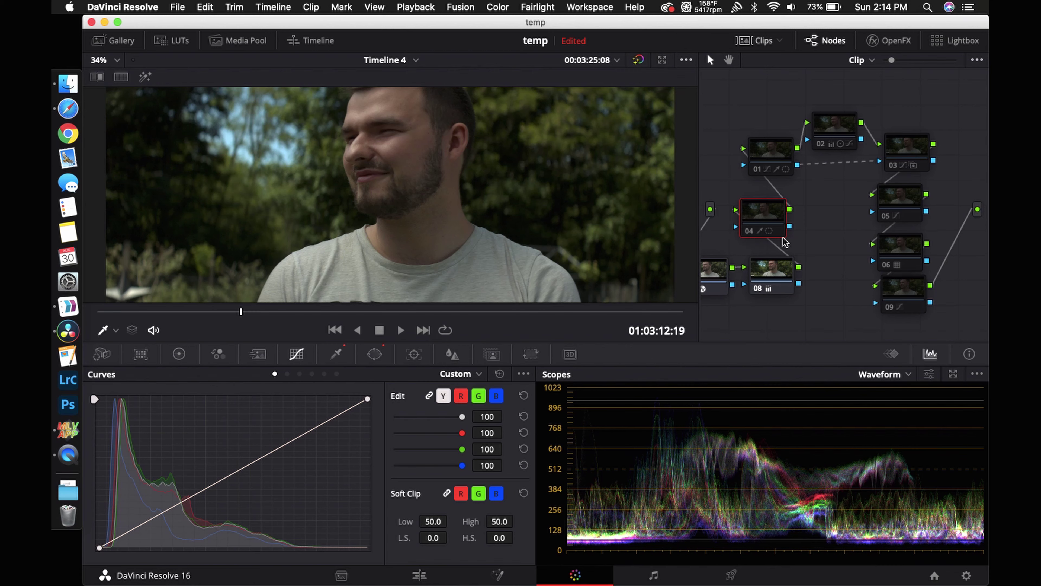
{"action": "key", "text": "super+d"}
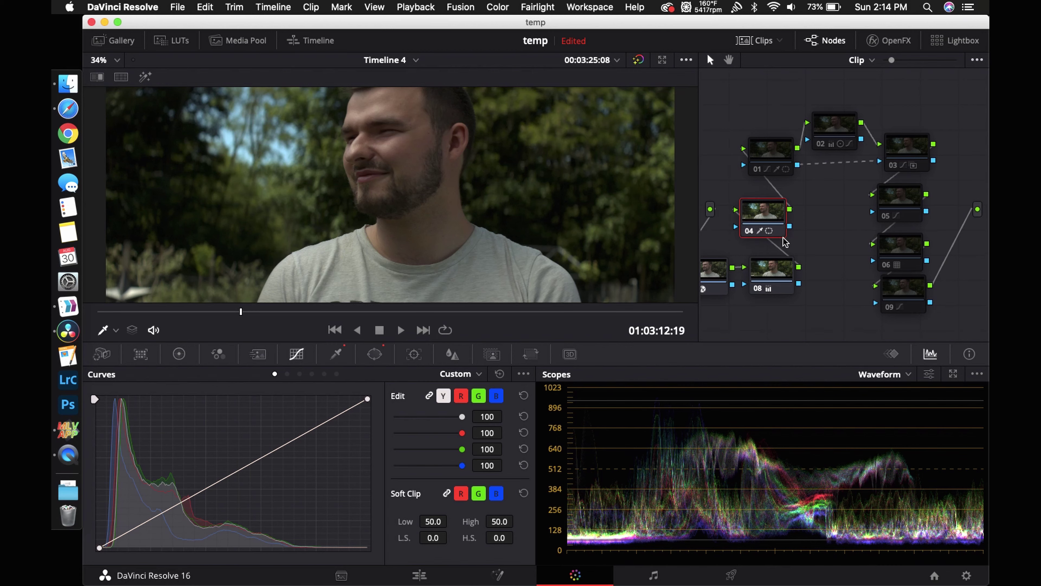
{"action": "key", "text": "shift+h"}
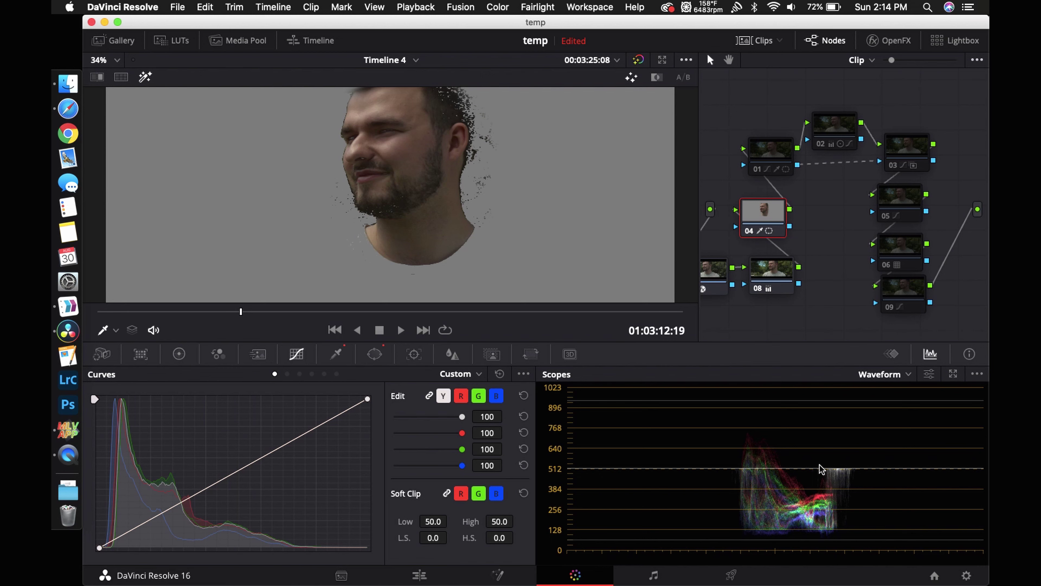
Switch the scopes back to Vectorscope and turn Highlight mode off to show the full frame
{"action": "left_click", "coordinate": [893, 376]}
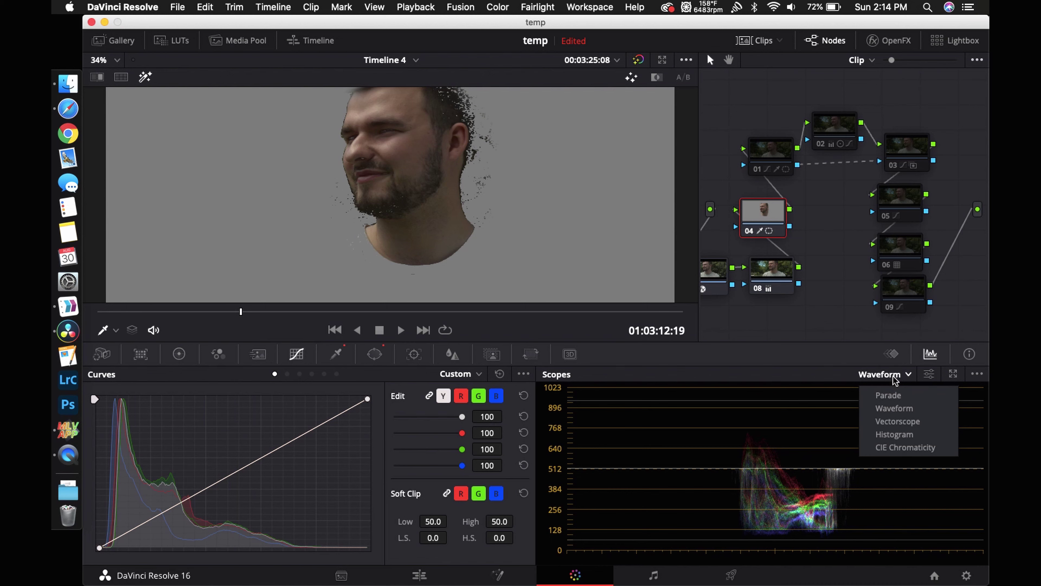
{"action": "left_click", "coordinate": [899, 422]}
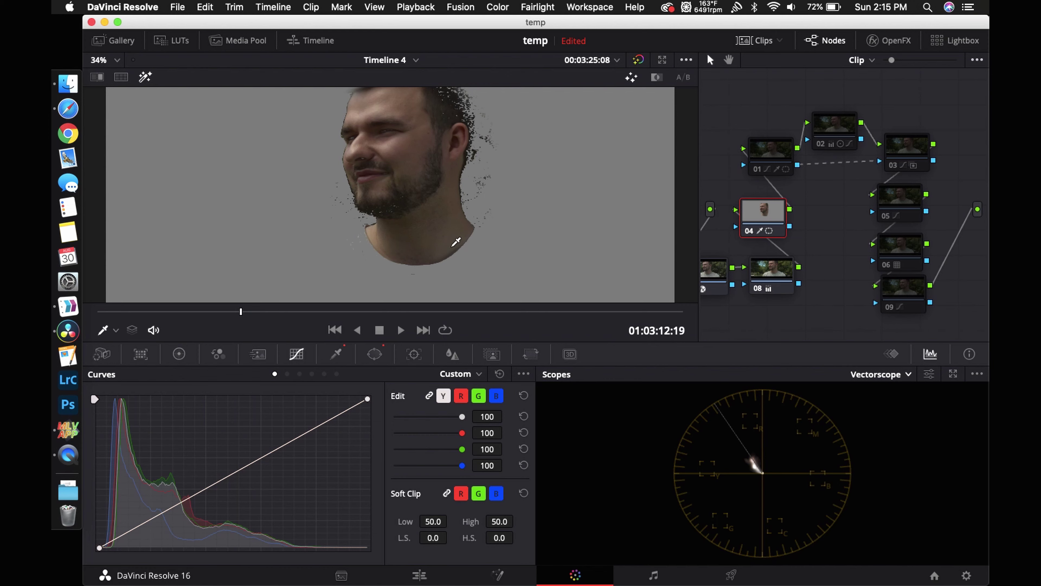
{"action": "key", "text": "shift+h"}
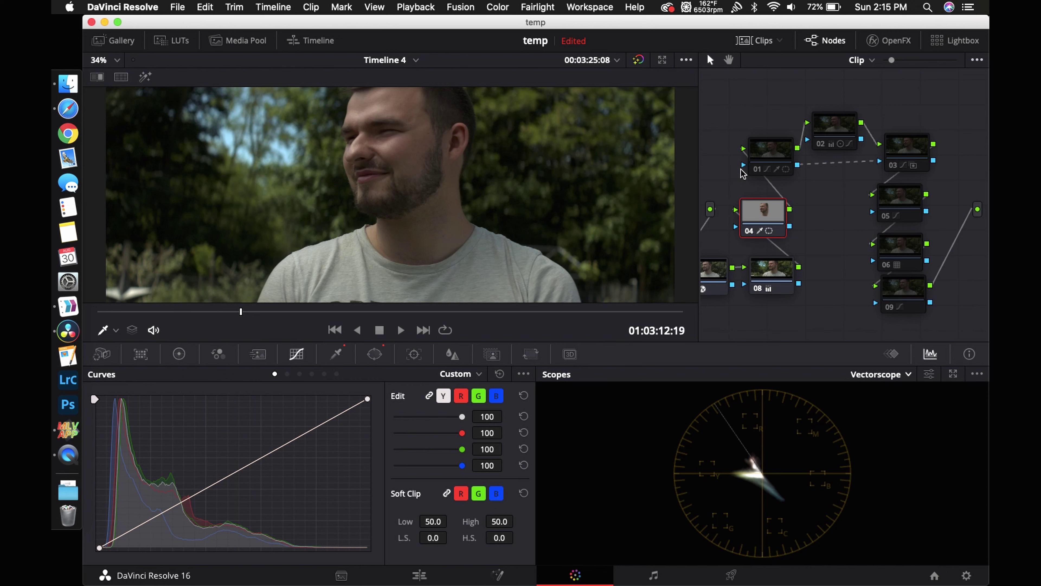
Key the face in node 01 by sampling the cheek skin, then select node 02 to show its shadow-lifting curve
{"action": "left_click", "coordinate": [770, 151]}
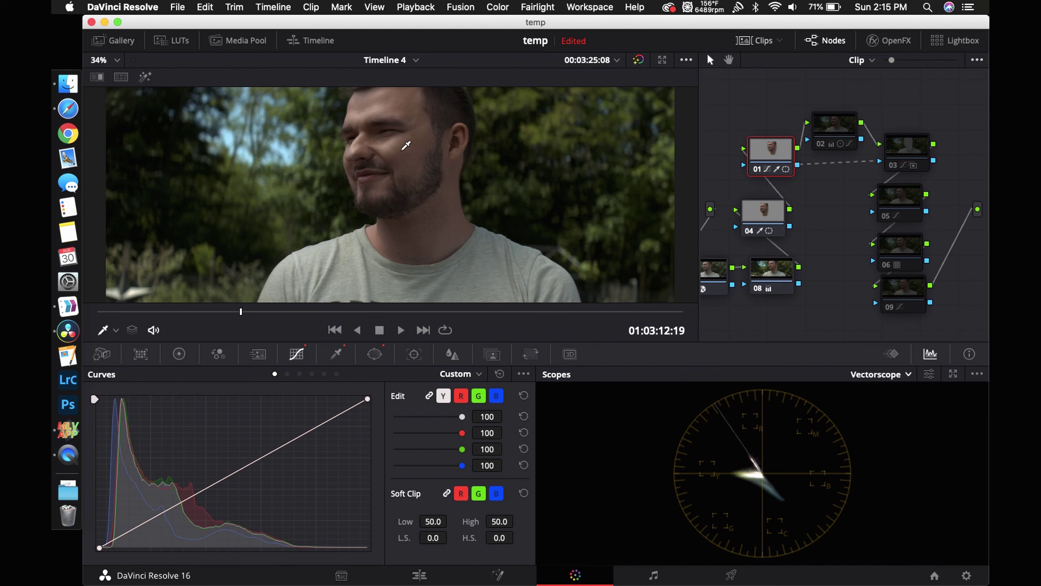
{"action": "left_click", "coordinate": [399, 146]}
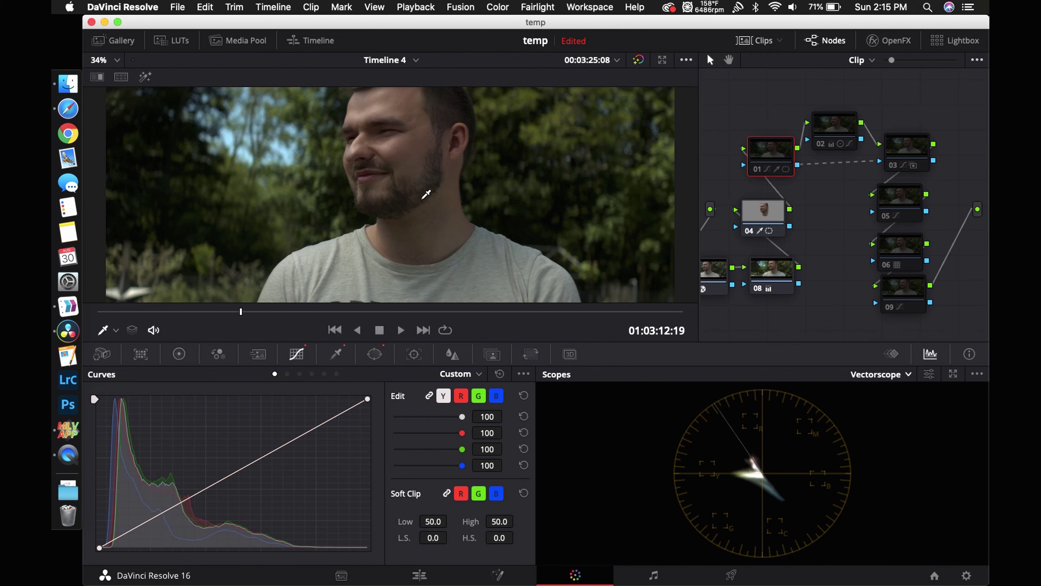
{"action": "left_click", "coordinate": [401, 198]}
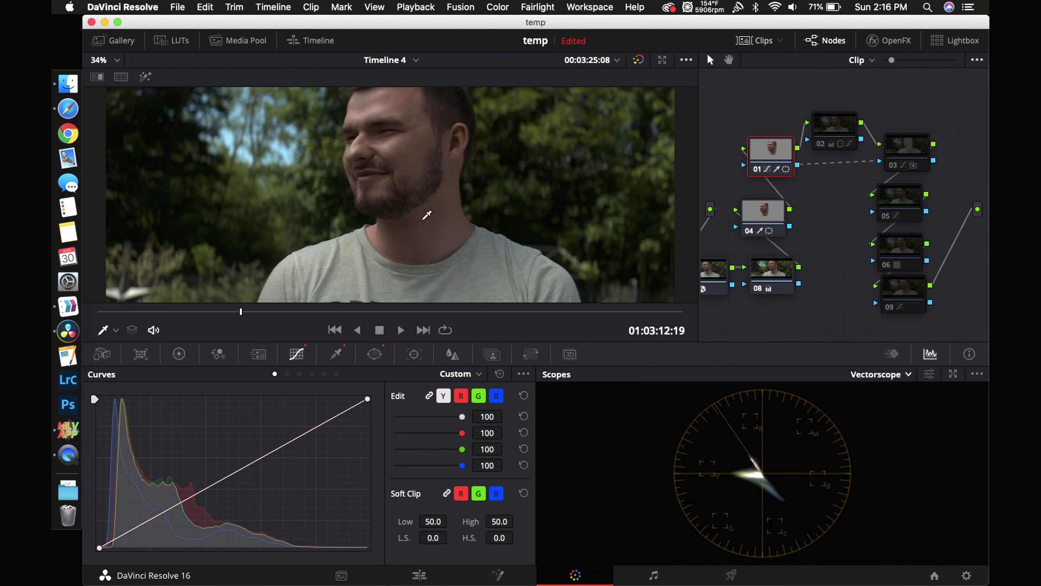
{"action": "left_click", "coordinate": [836, 129]}
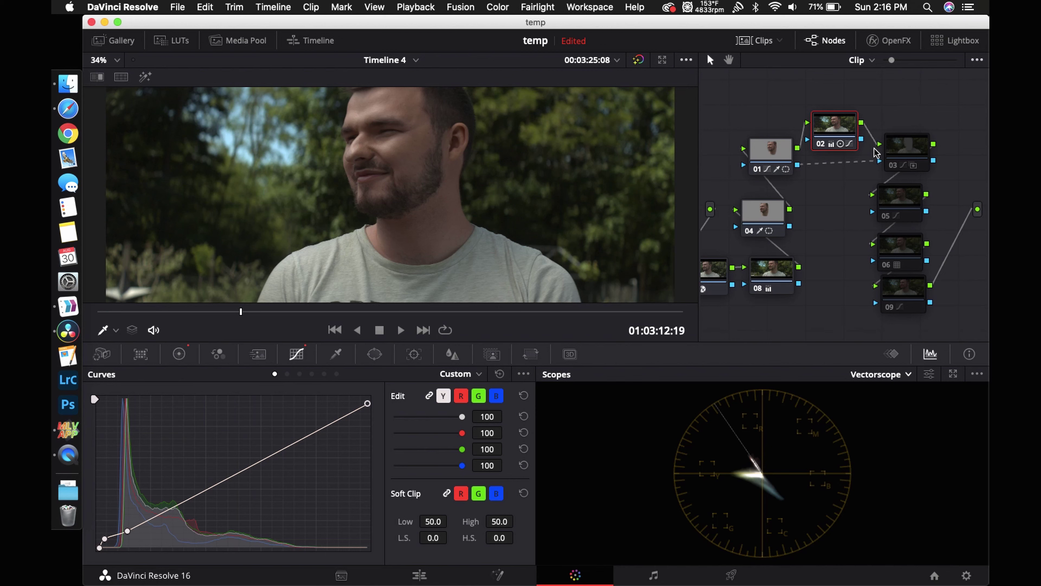
Select node 03 to view its still-straight curve
{"action": "left_click", "coordinate": [906, 155]}
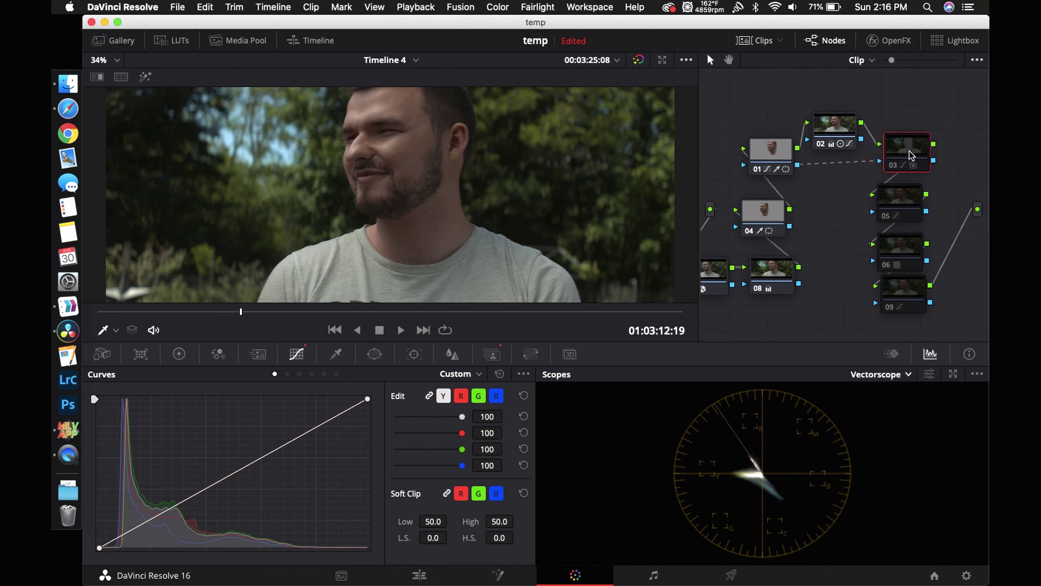
Open node 03's Key palette while keeping the Vectorscope displayed
{"action": "left_click", "coordinate": [492, 353]}
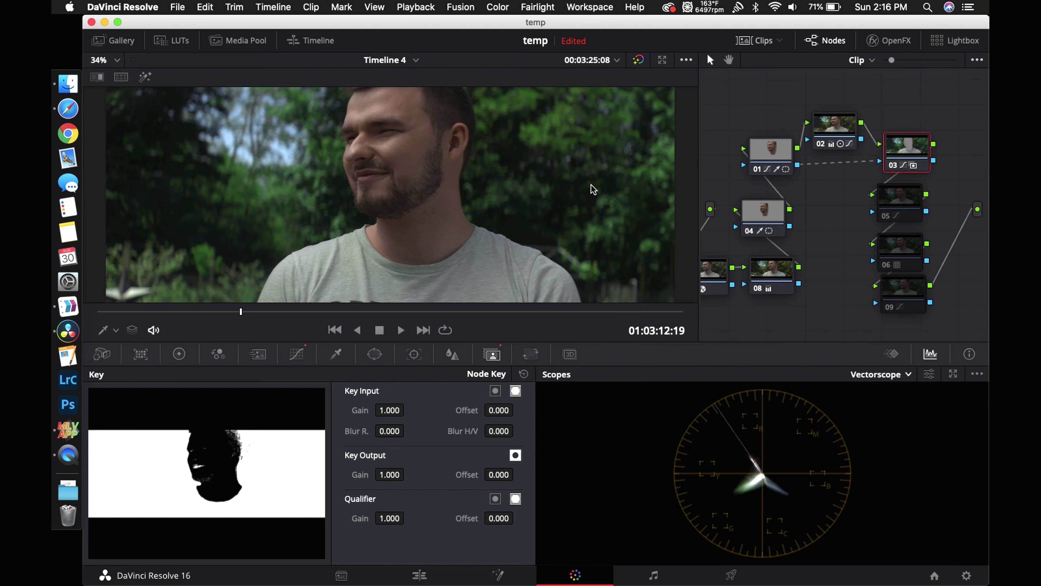
{"action": "left_click", "coordinate": [907, 374]}
{"action": "left_click", "coordinate": [888, 423]}
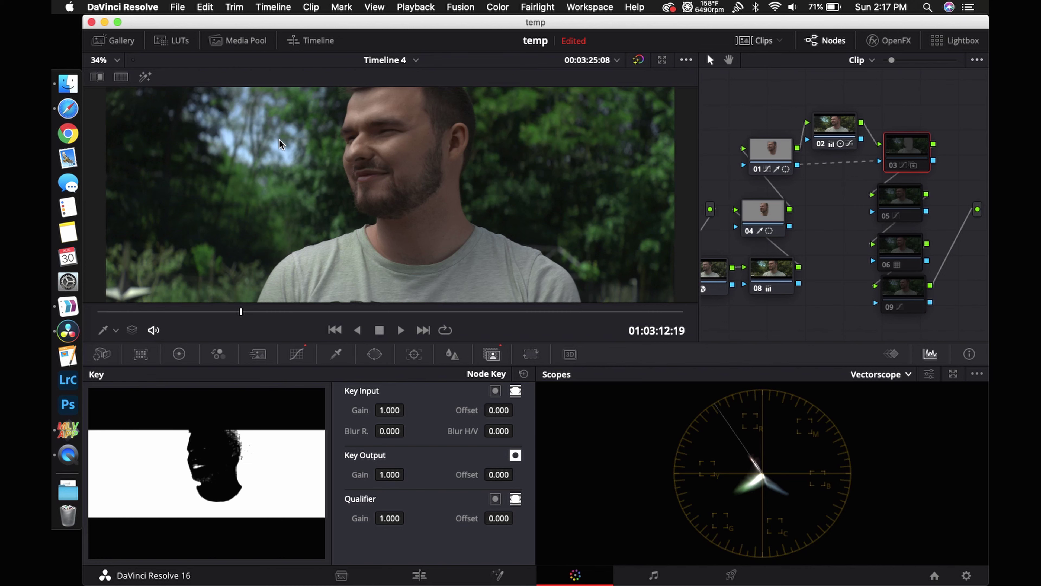
Enable node 03, toggle it to compare, and preview its face-excluding key in Highlight mode
{"action": "key", "text": "super+d"}
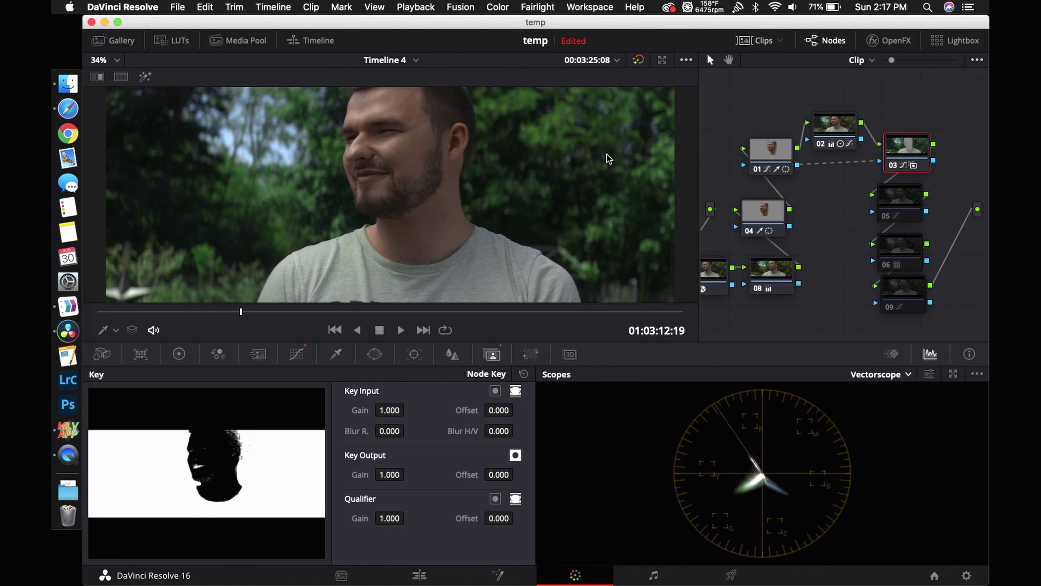
{"action": "key", "text": "super+d"}
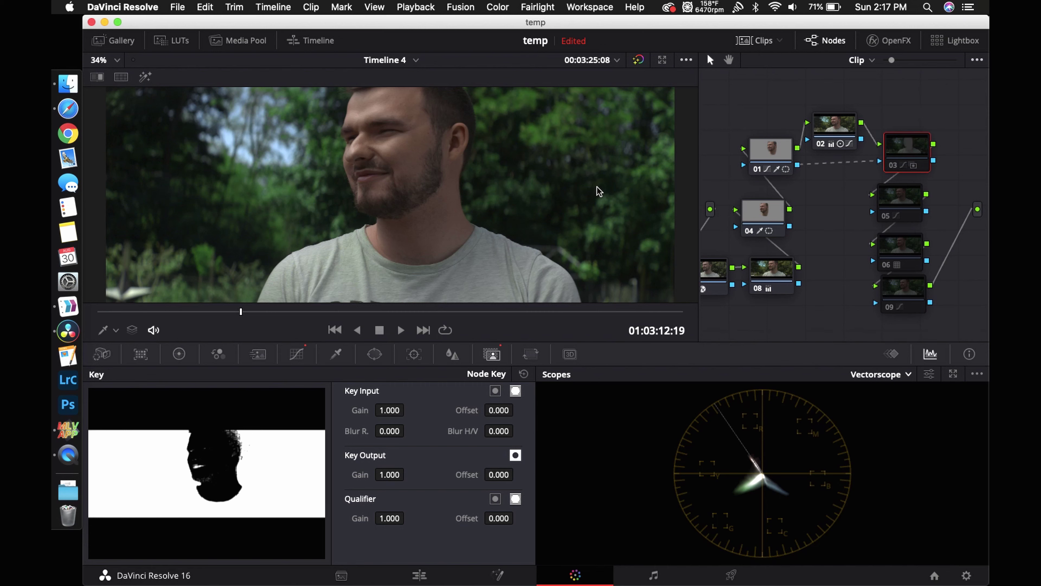
{"action": "key", "text": "super+d"}
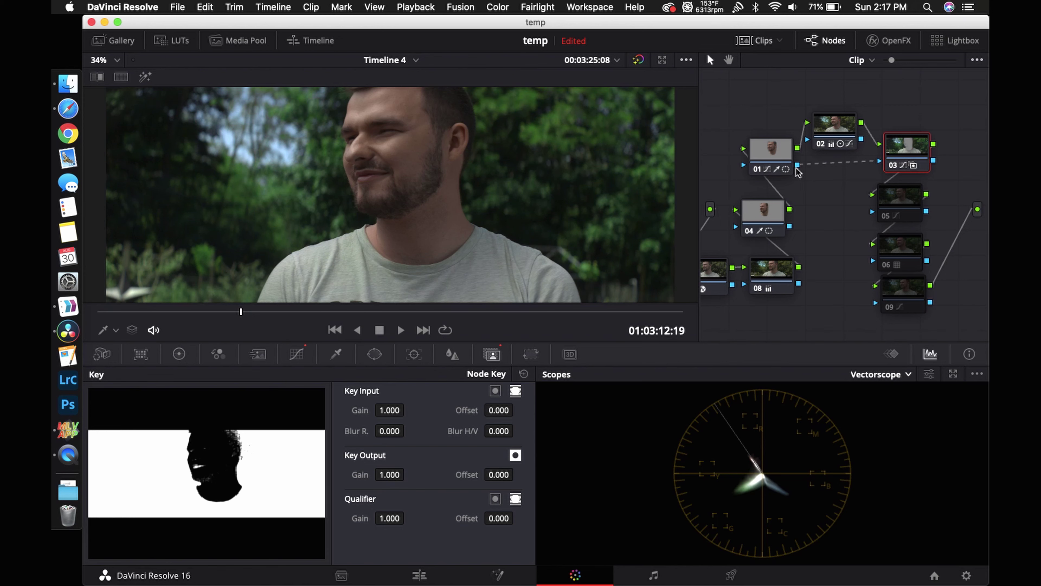
{"action": "key", "text": "shift+h"}
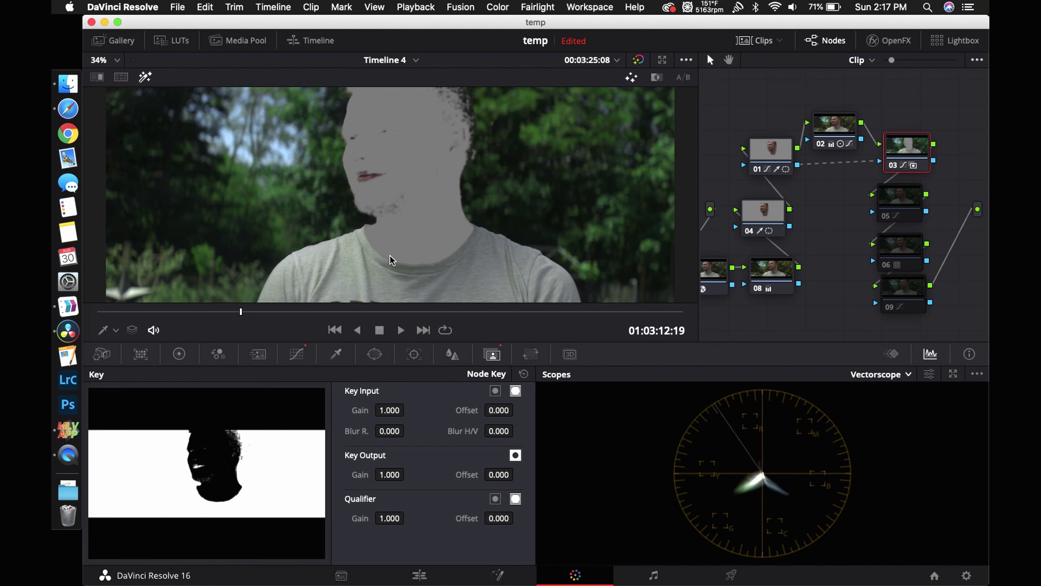
{"action": "key", "text": "shift+h"}
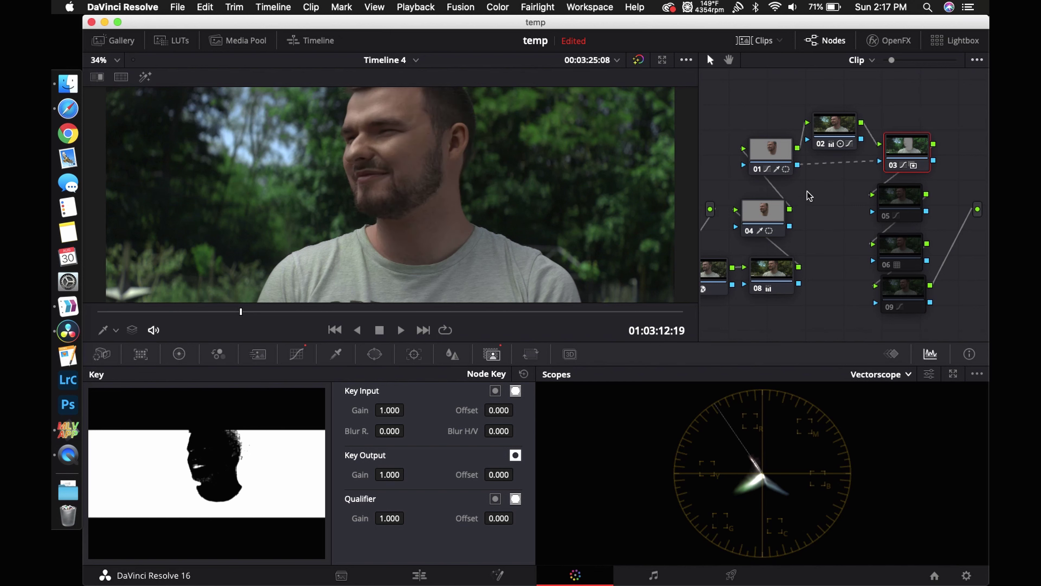
Select node 01 and disable it to inspect its face key
{"action": "left_click", "coordinate": [774, 153]}
{"action": "key", "text": "super+d"}
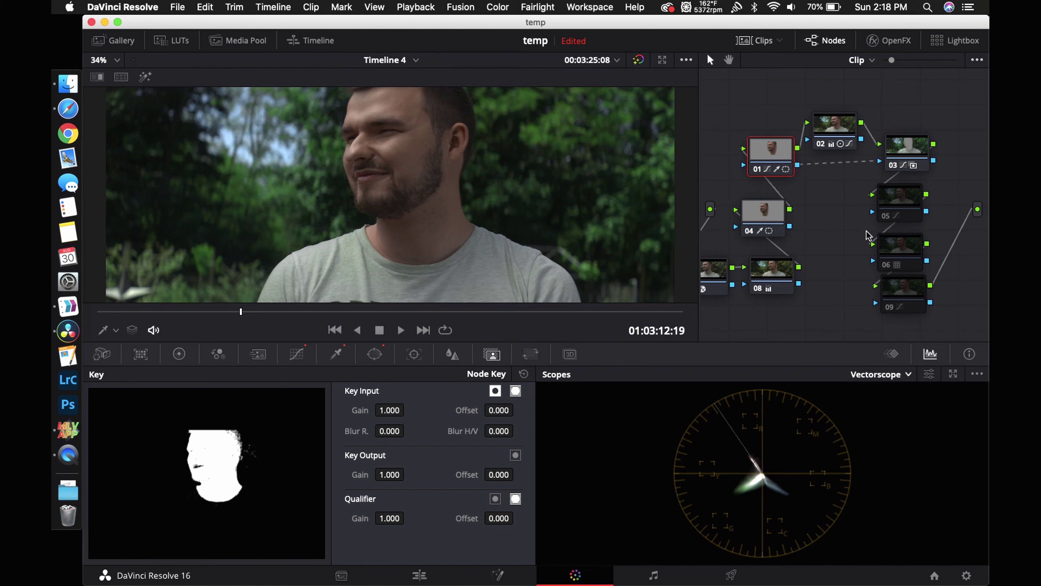
{"action": "left_click", "coordinate": [900, 255]}
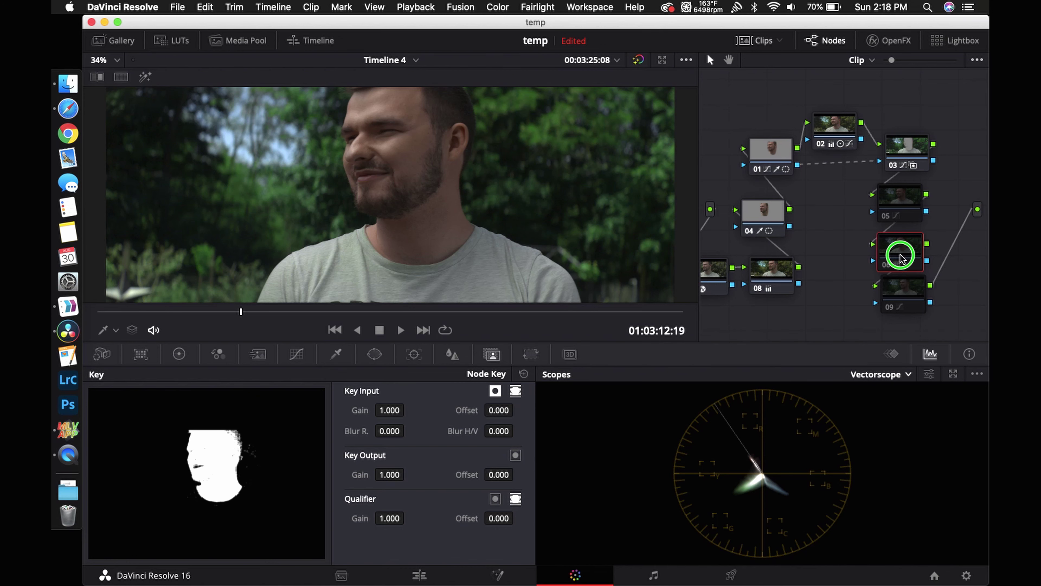
{"action": "right_click", "coordinate": [899, 255]}
{"action": "mouse_move", "coordinate": [910, 415]}
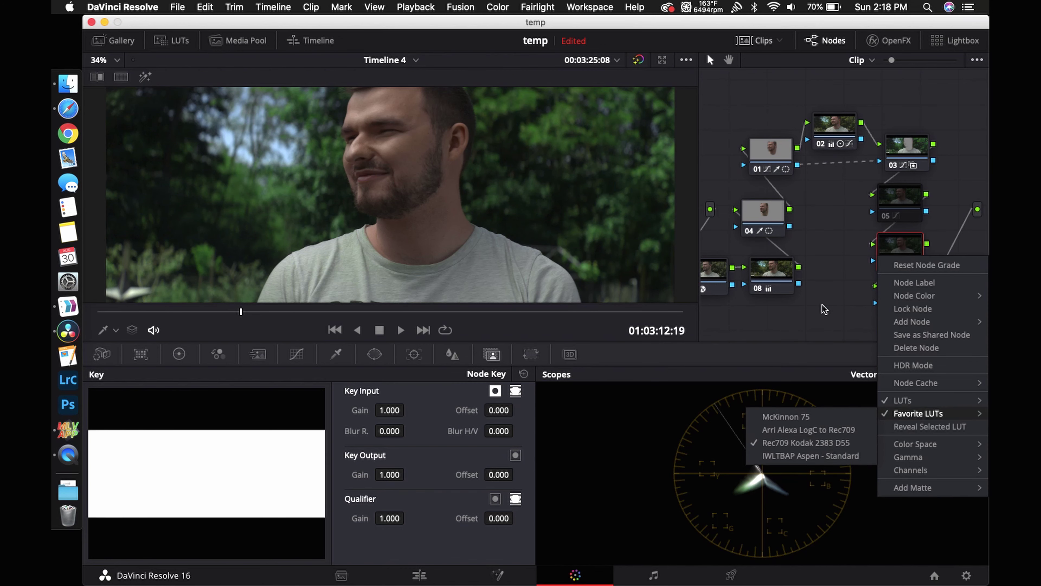
{"action": "left_click", "coordinate": [867, 237]}
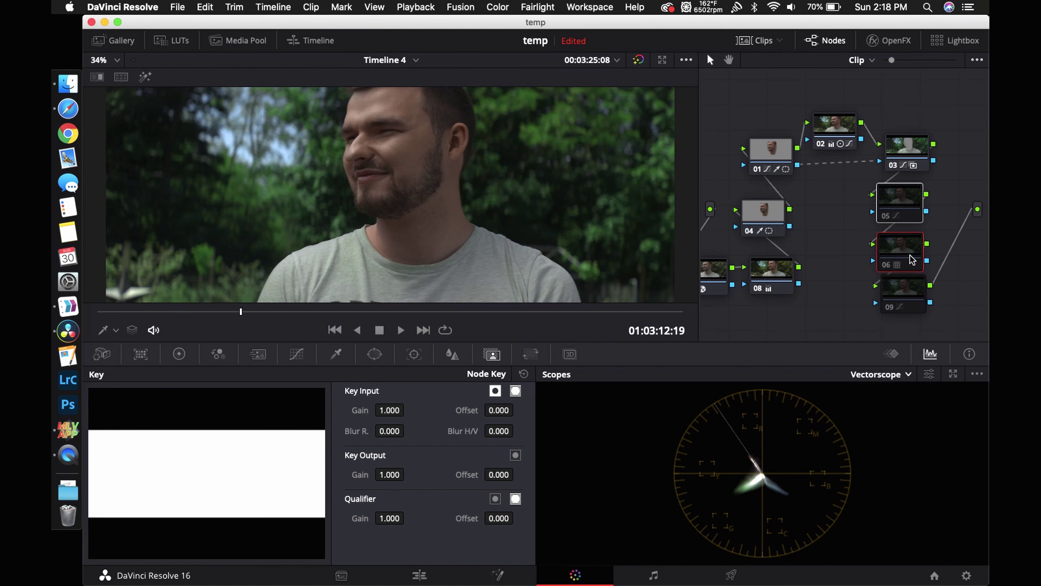
{"action": "left_click", "coordinate": [895, 266]}
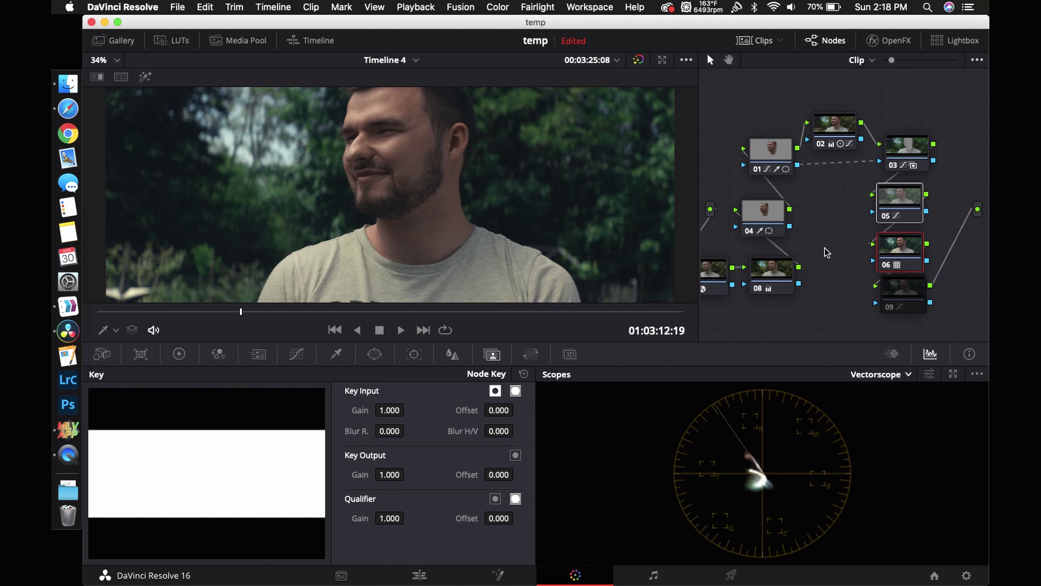
{"action": "key", "text": "super+d"}
{"action": "key", "text": "super+d"}
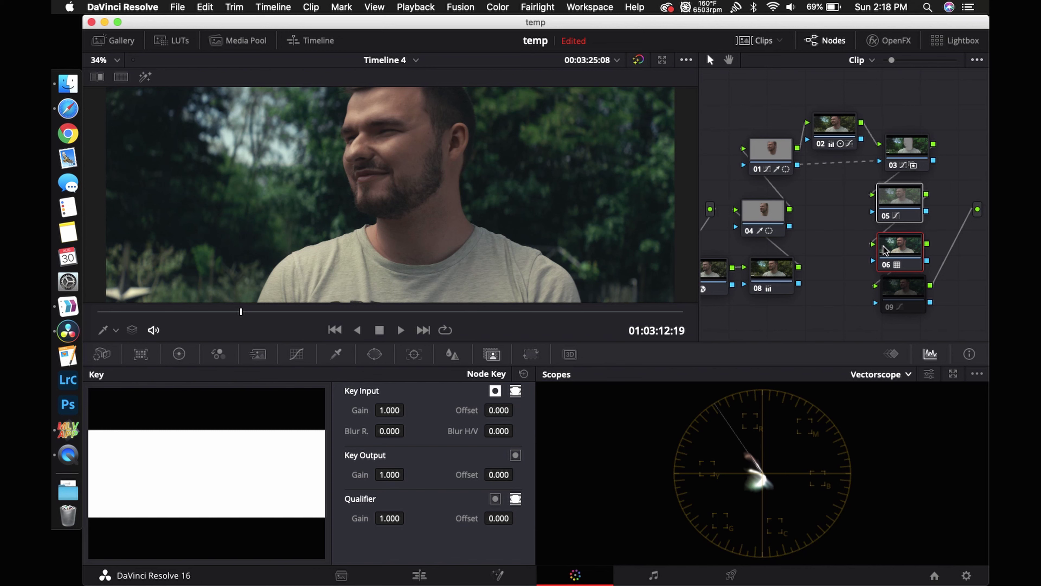
Reposition node 09 and open its Lum vs Sat curve, selecting the control point at 0.34
{"action": "left_click", "coordinate": [903, 292]}
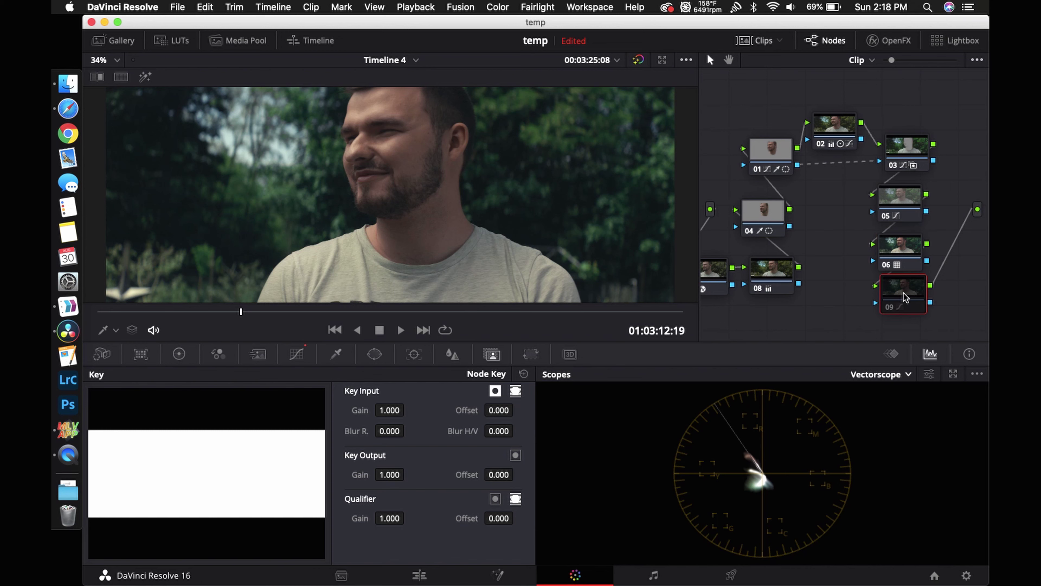
{"action": "left_click_drag", "start_coordinate": [903, 292], "coordinate": [904, 297]}
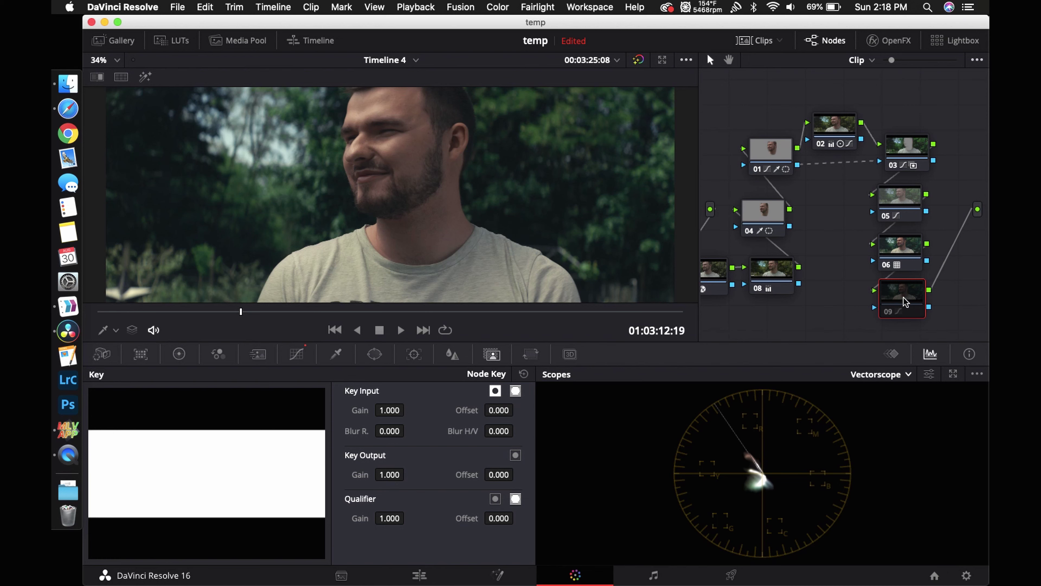
{"action": "left_click_drag", "start_coordinate": [904, 297], "coordinate": [899, 298]}
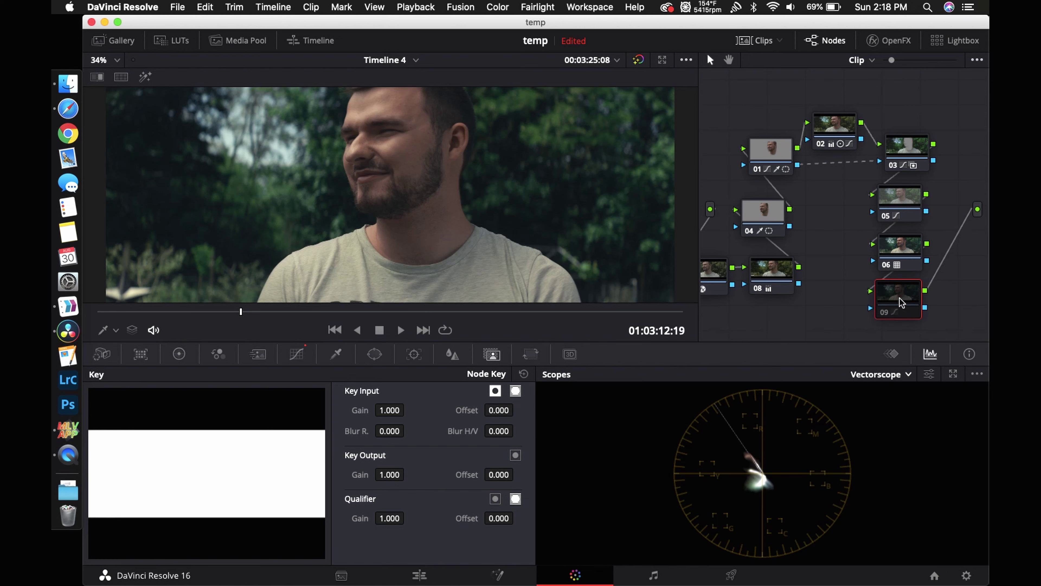
{"action": "left_click", "coordinate": [298, 351]}
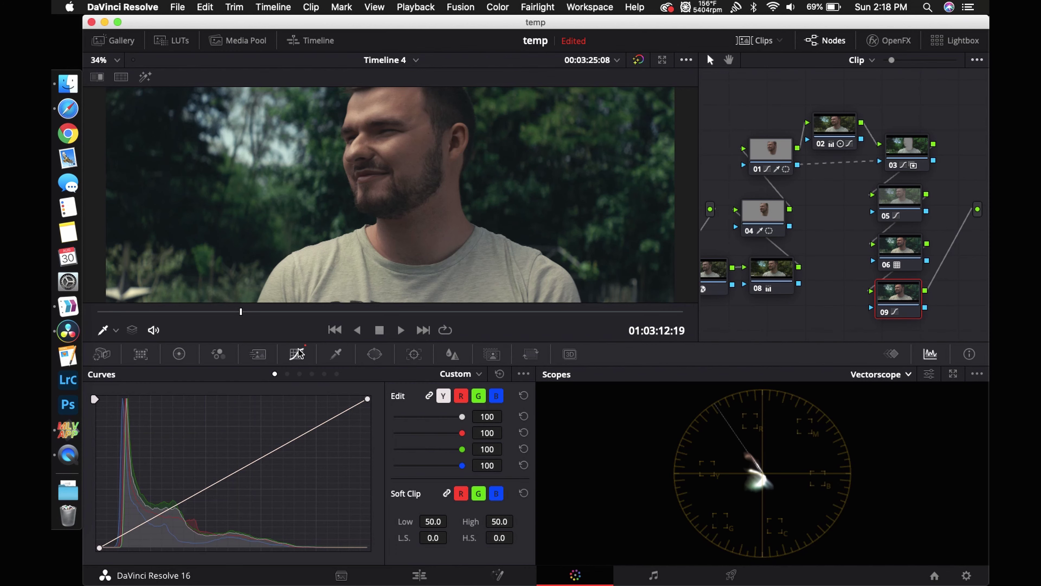
{"action": "left_click", "coordinate": [325, 373]}
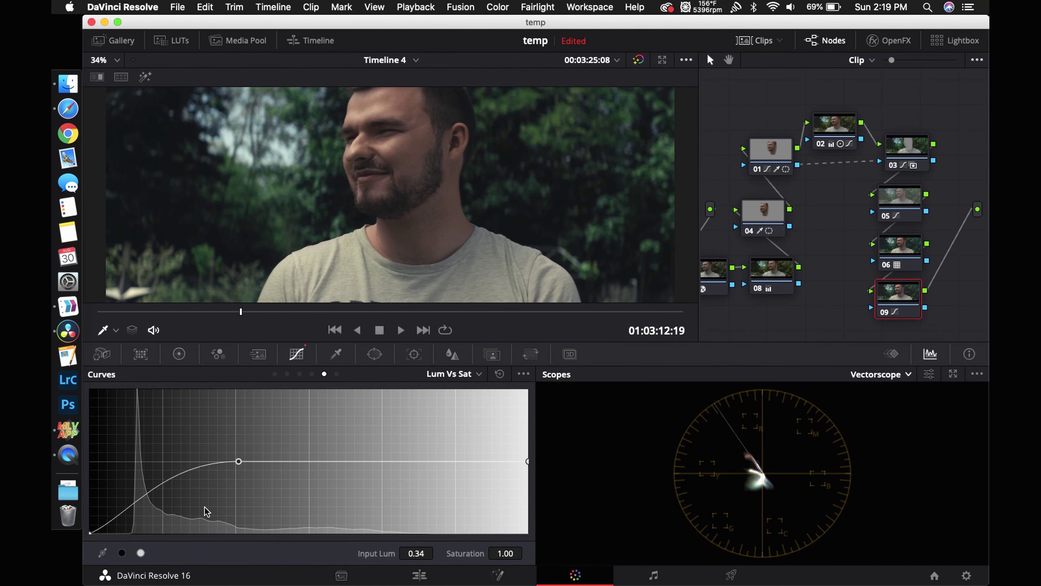
{"action": "left_click", "coordinate": [238, 461]}
Bypass node 09 twice to compare the desaturated shadows before and after
{"action": "key", "text": "super+d"}
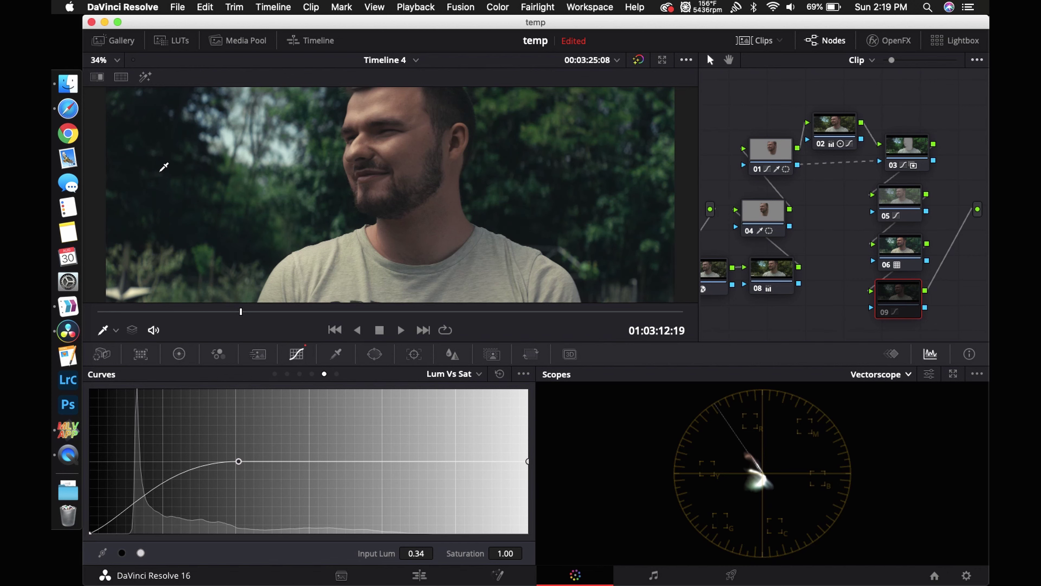
{"action": "key", "text": "super+d"}
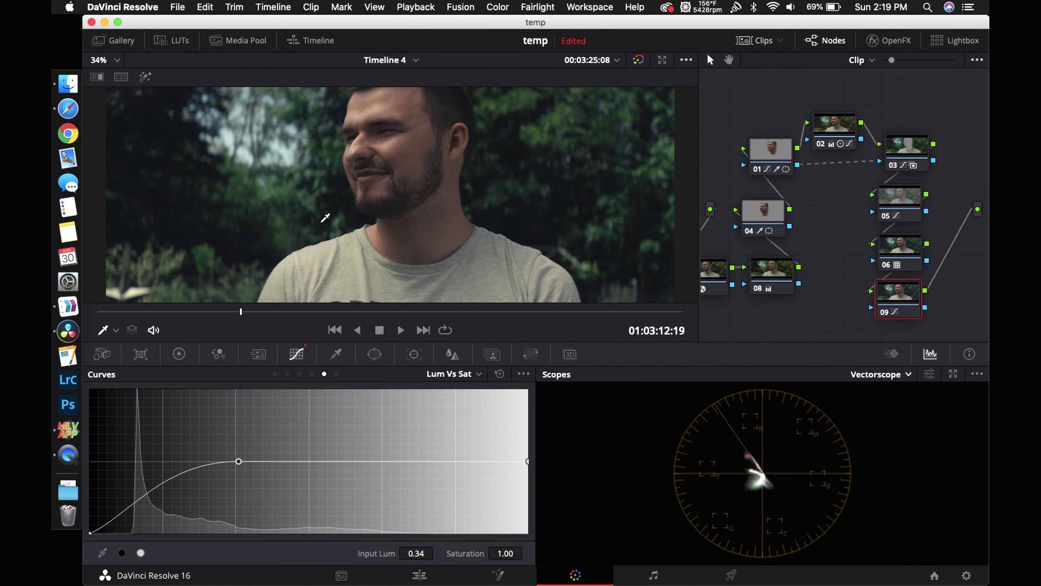
{"action": "key", "text": "super+d"}
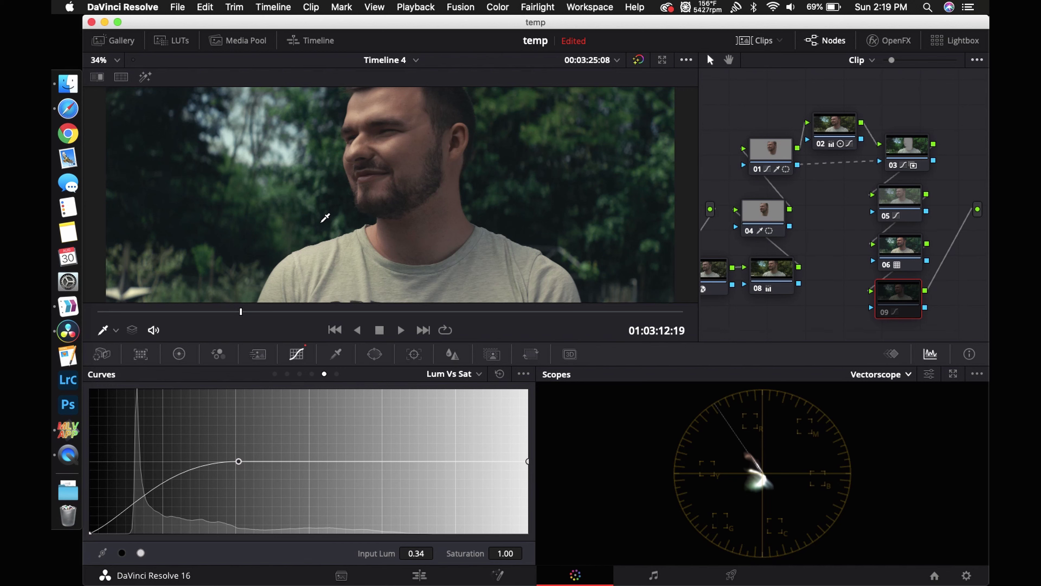
{"action": "key", "text": "super+d"}
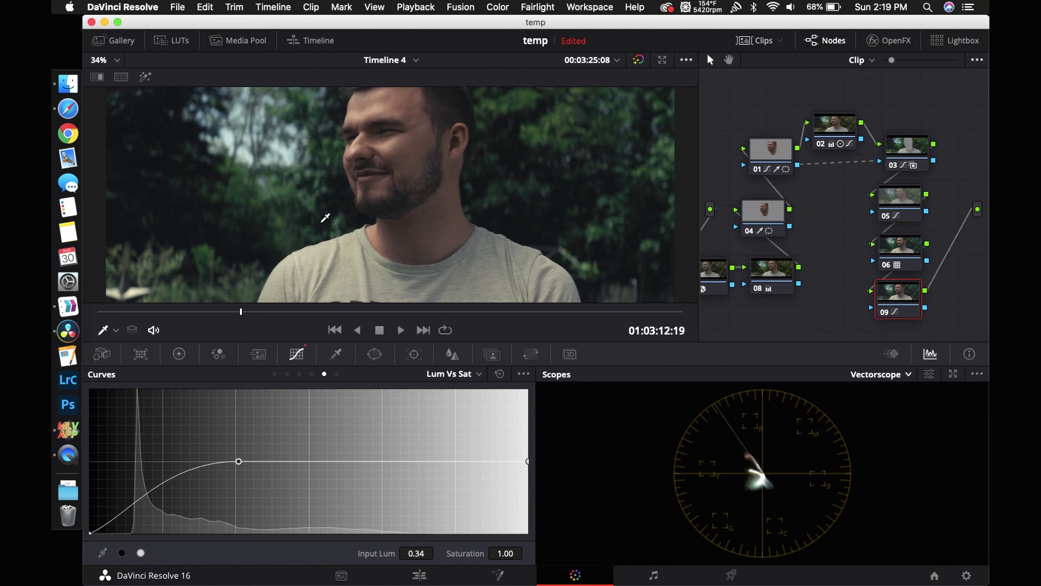
Add serial node 10 after node 09 and align it level beside node 09
{"action": "key", "text": "alt+s"}
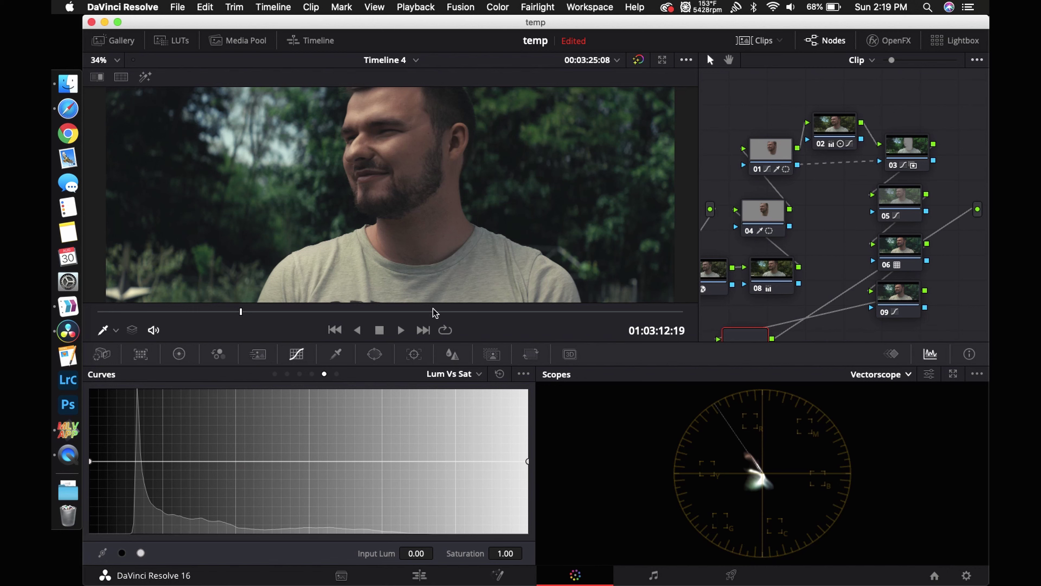
{"action": "left_click_drag", "start_coordinate": [752, 340], "coordinate": [837, 297]}
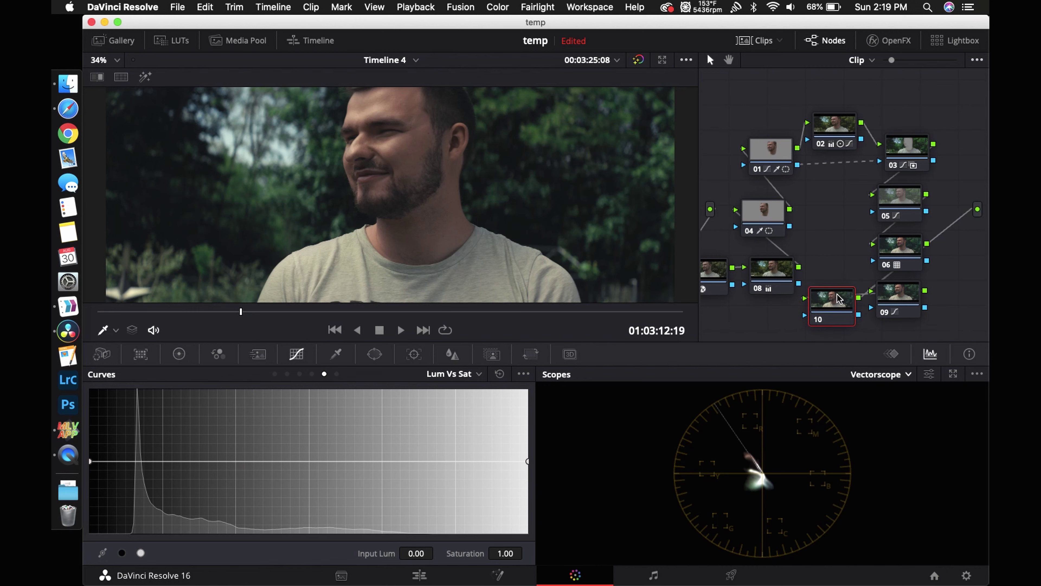
{"action": "left_click", "coordinate": [834, 318]}
{"action": "left_click_drag", "start_coordinate": [835, 318], "coordinate": [835, 309]}
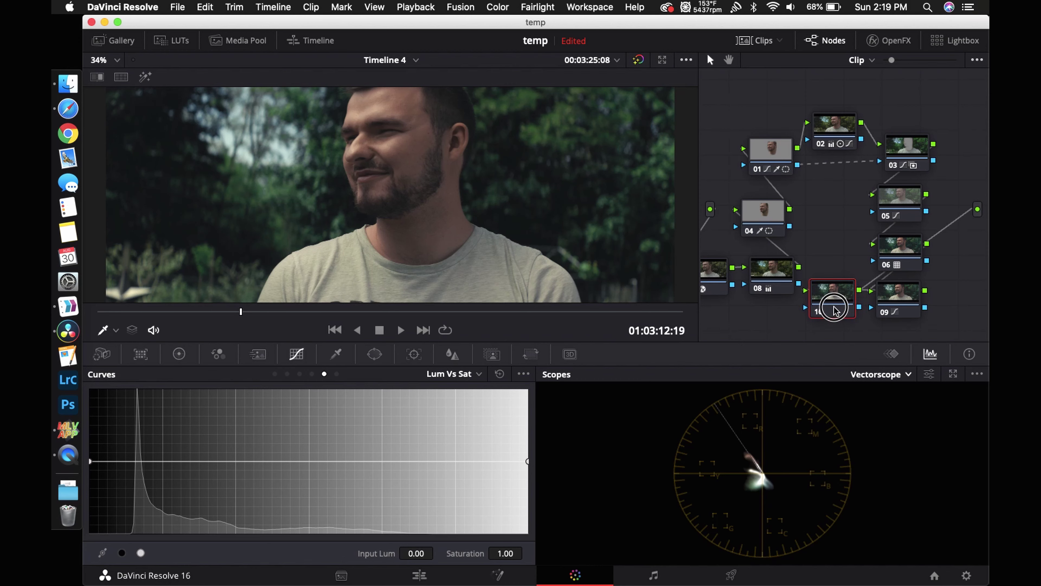
Set node 10's luminance qualifier to 0–57.7 with 10.6 high softness, previewing the matte
{"action": "left_click", "coordinate": [343, 358]}
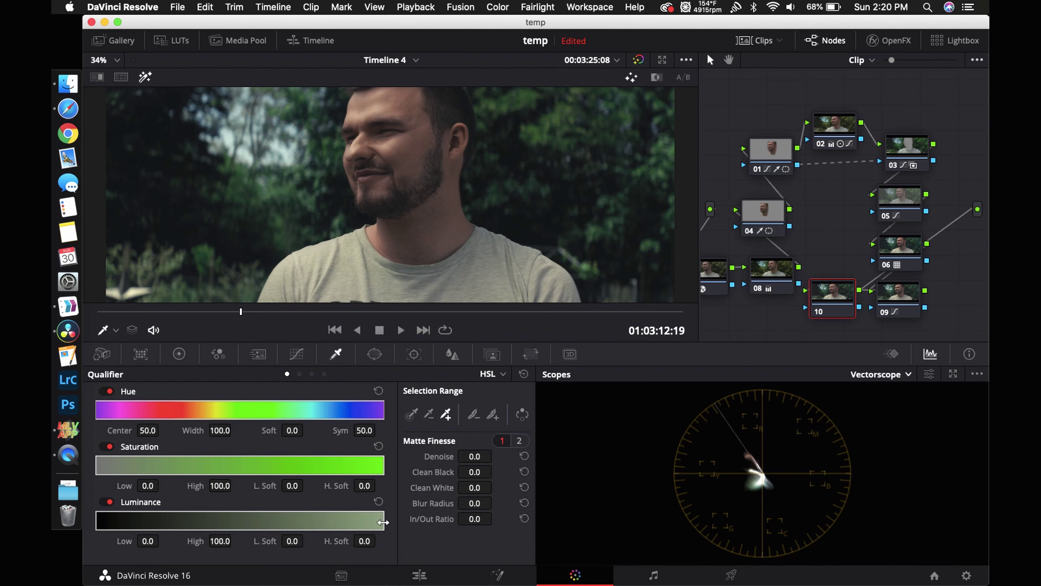
{"action": "left_click_drag", "start_coordinate": [383, 521], "coordinate": [258, 523]}
{"action": "key", "text": "shift+h"}
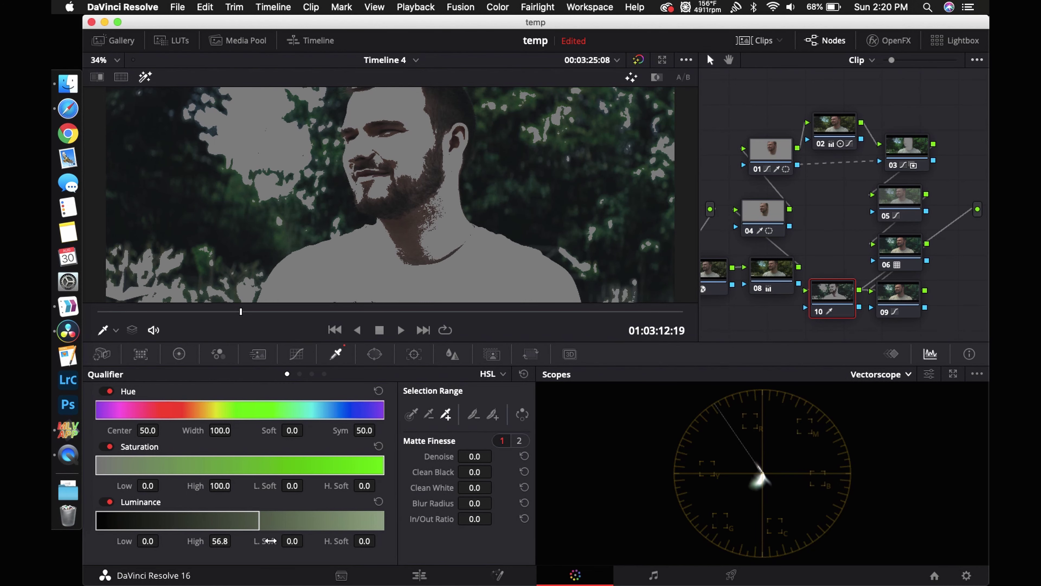
{"action": "left_click_drag", "start_coordinate": [316, 541], "coordinate": [367, 544]}
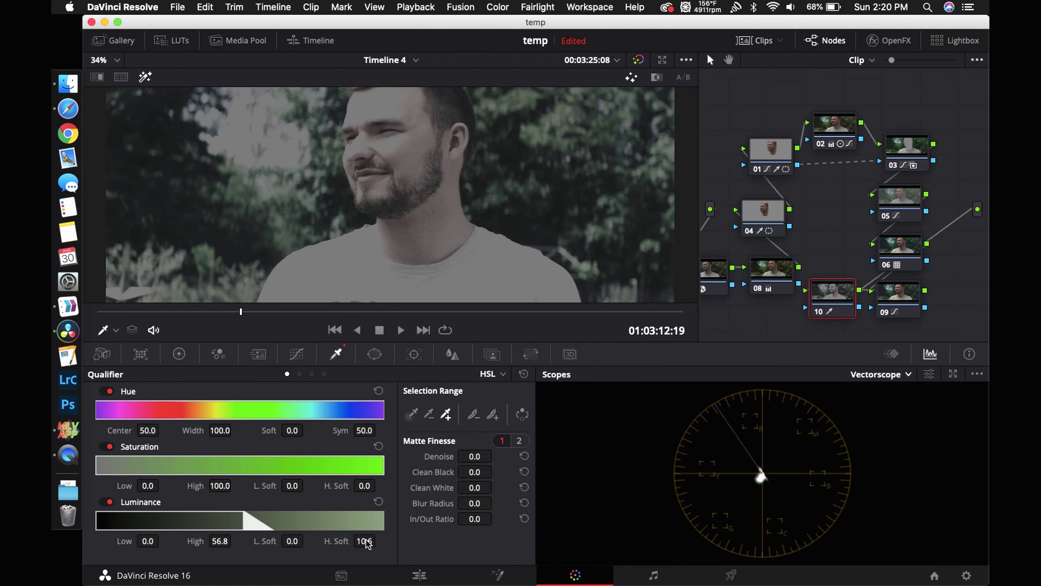
{"action": "mouse_move", "coordinate": [216, 541]}
{"action": "left_mouse_down"}
{"action": "mouse_move", "coordinate": [191, 542]}
{"action": "mouse_move", "coordinate": [229, 541]}
{"action": "left_mouse_up"}
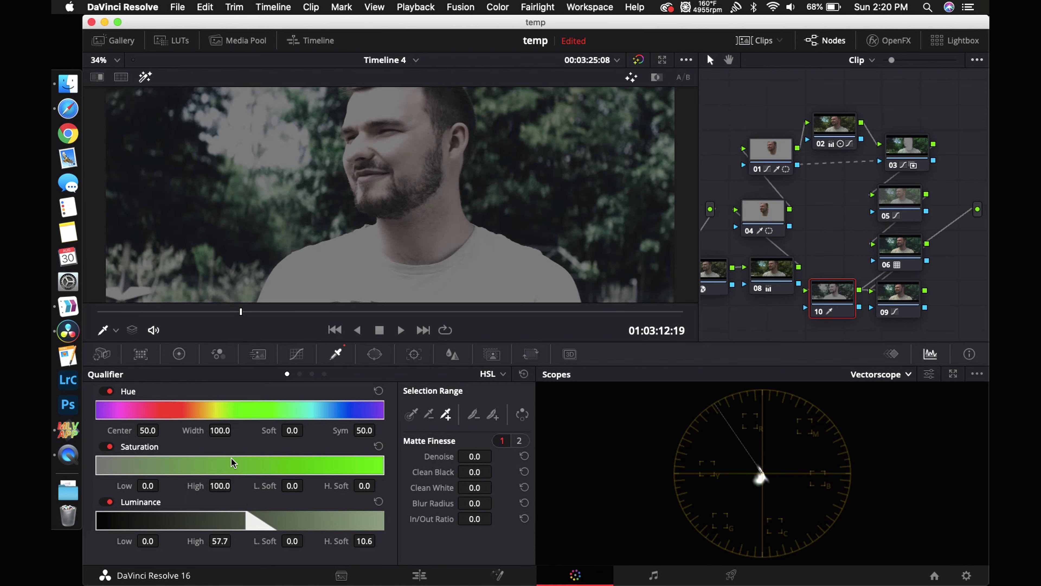
{"action": "left_click", "coordinate": [180, 354]}
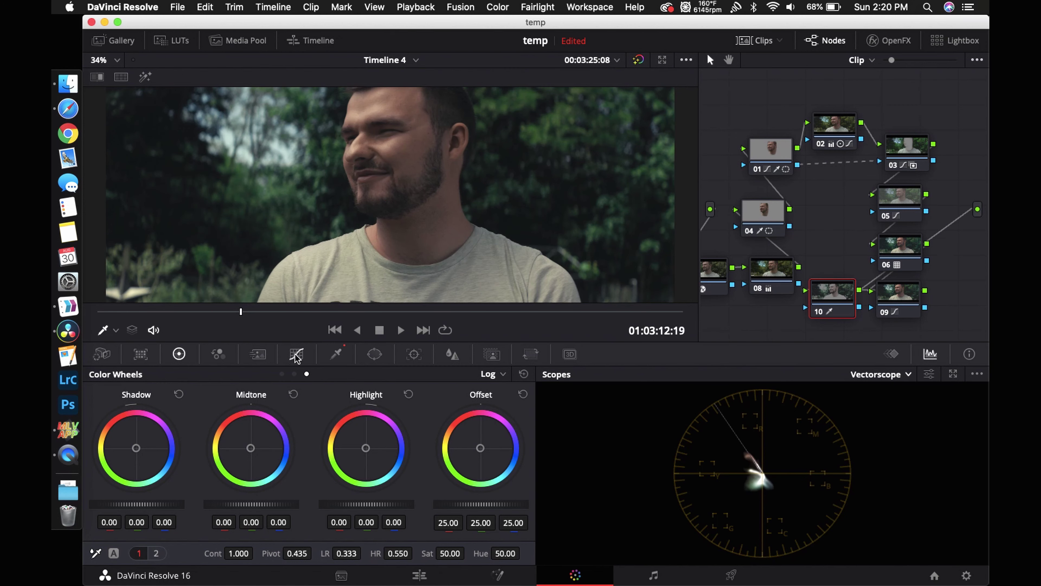
Push node 10's Offset toward blue, then tighten its luma key to High 54.6 and high softness 2.4
{"action": "mouse_move", "coordinate": [480, 448]}
{"action": "left_mouse_down"}
{"action": "mouse_move", "coordinate": [503, 452]}
{"action": "mouse_move", "coordinate": [484, 451]}
{"action": "left_mouse_up"}
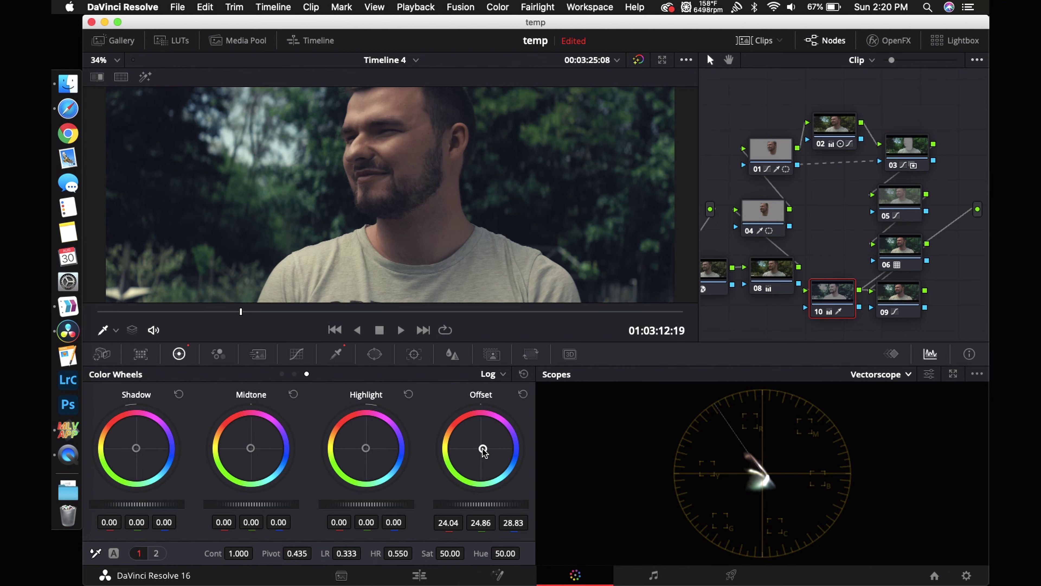
{"action": "key", "text": "super+d"}
{"action": "key", "text": "super+d"}
{"action": "left_click", "coordinate": [336, 354]}
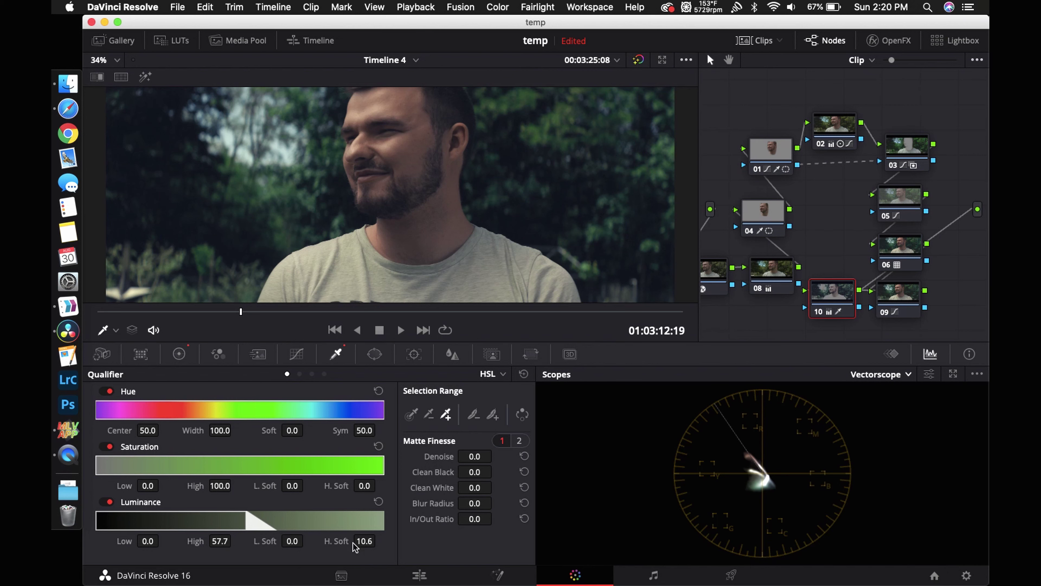
{"action": "left_click_drag", "start_coordinate": [364, 541], "coordinate": [311, 543]}
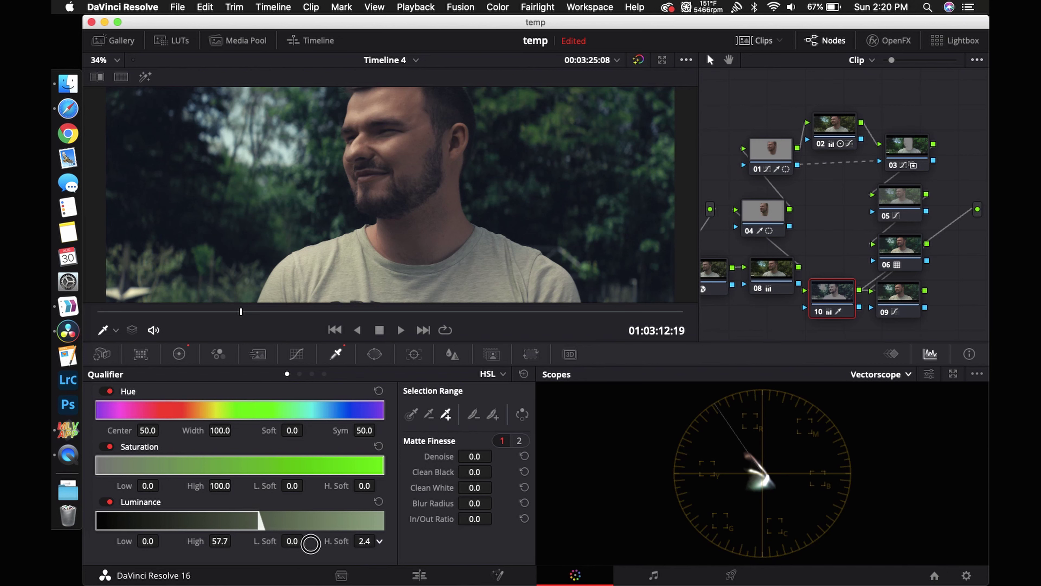
{"action": "mouse_move", "coordinate": [220, 541]}
{"action": "left_mouse_down"}
{"action": "mouse_move", "coordinate": [189, 541]}
{"action": "mouse_move", "coordinate": [233, 541]}
{"action": "left_mouse_up"}
{"action": "key", "text": "shift+h"}
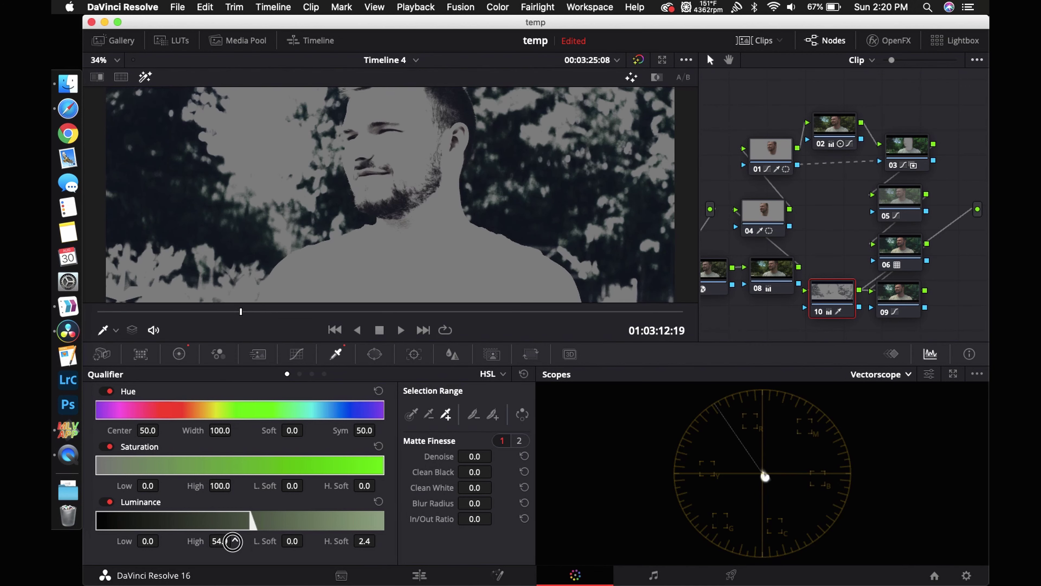
{"action": "key", "text": "shift+h"}
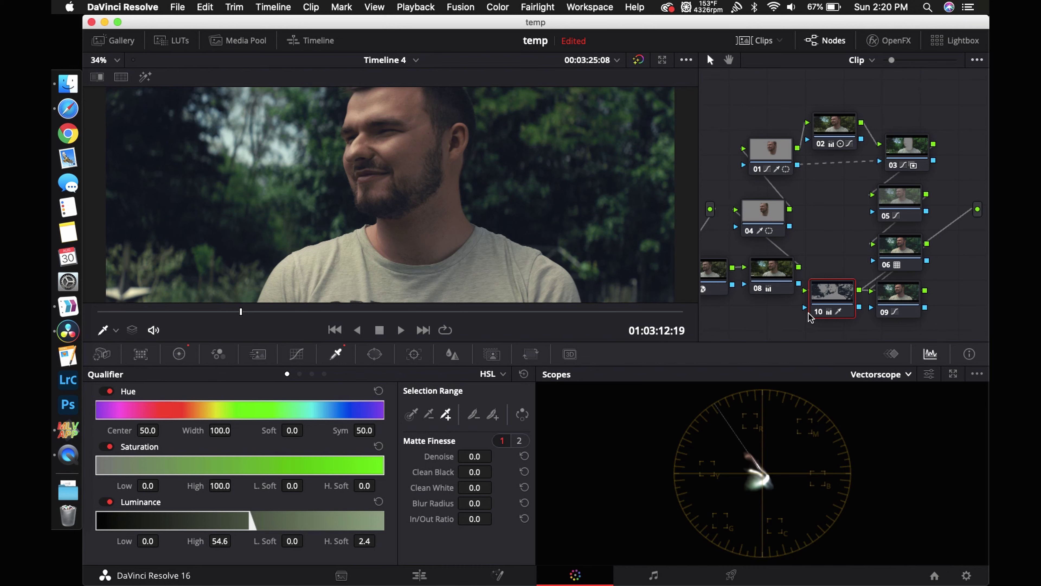
Reopen the Color Wheels palette to show node 10's Offset at 24.04, 24.86, 28.83
{"action": "left_click", "coordinate": [179, 355]}
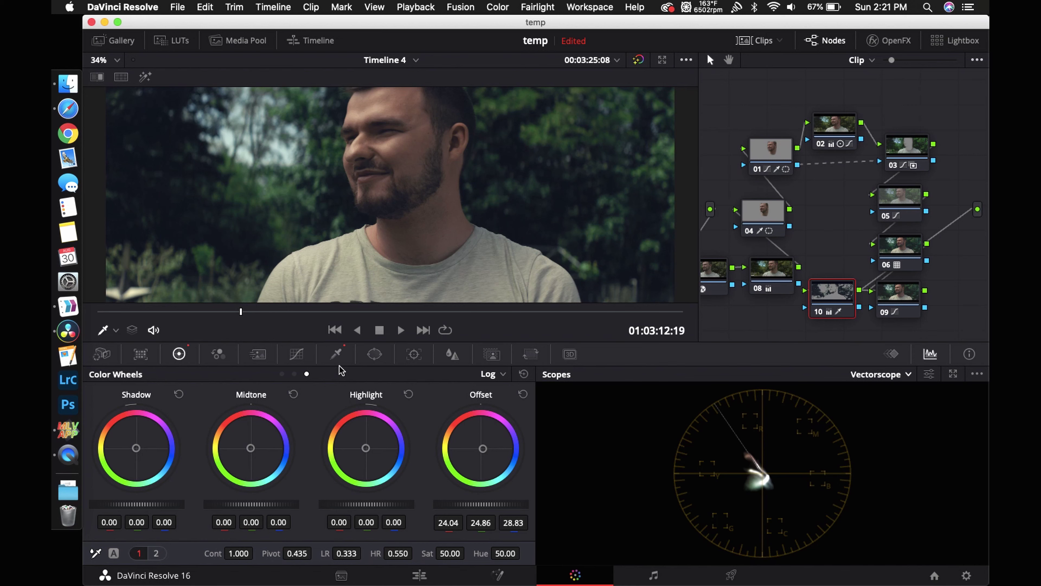
{"action": "left_click", "coordinate": [65, 433]}
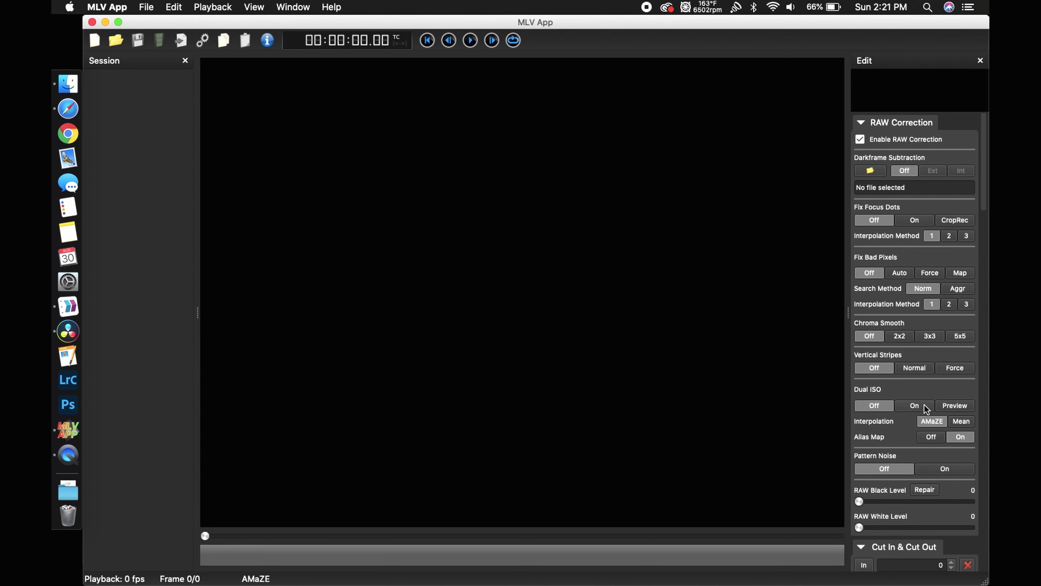
{"action": "scroll", "coordinate": [924, 405], "scroll_direction": "down", "scroll_amount": 3}
{"action": "scroll", "coordinate": [924, 405], "scroll_direction": "down", "scroll_amount": 15}
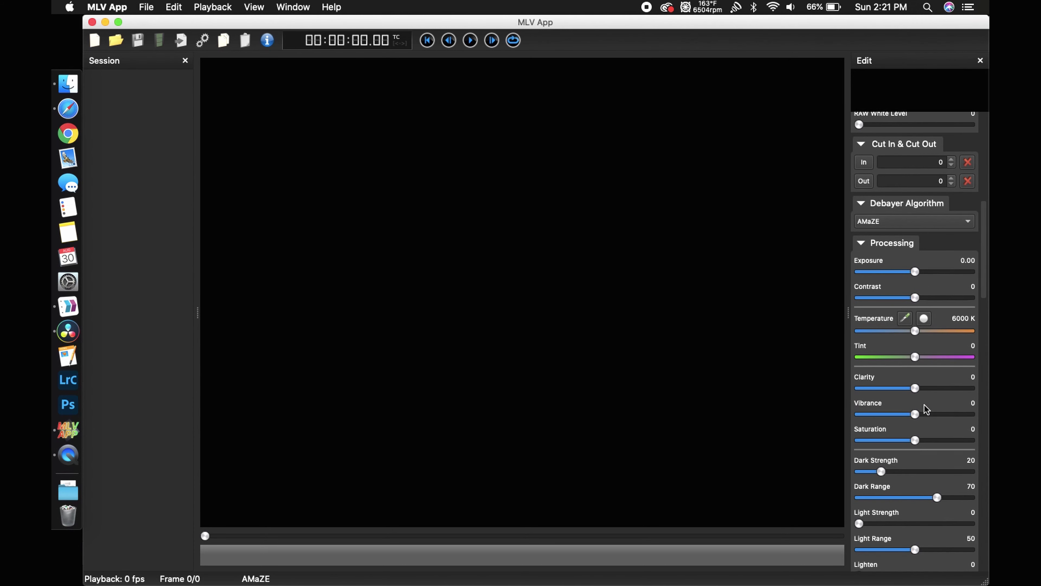
{"action": "scroll", "coordinate": [924, 404], "scroll_direction": "down", "scroll_amount": 7}
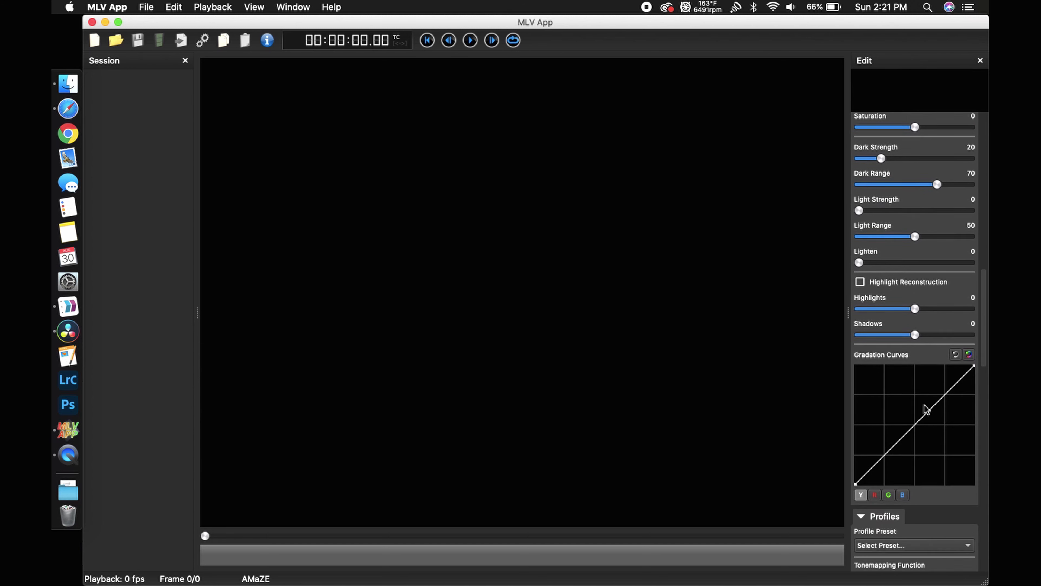
{"action": "scroll", "coordinate": [924, 405], "scroll_direction": "down", "scroll_amount": 10}
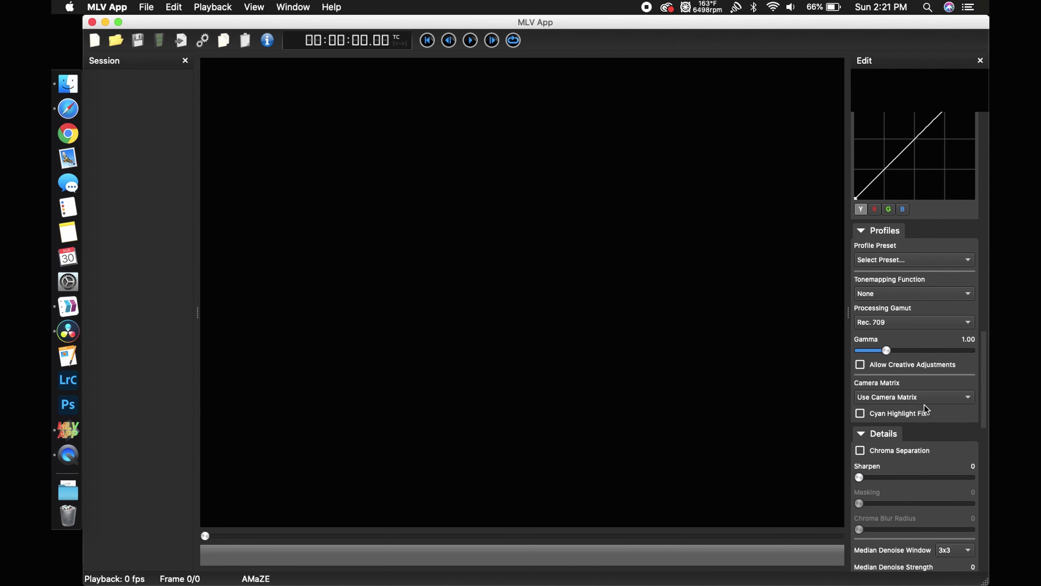
{"action": "scroll", "coordinate": [925, 404], "scroll_direction": "up", "scroll_amount": 20}
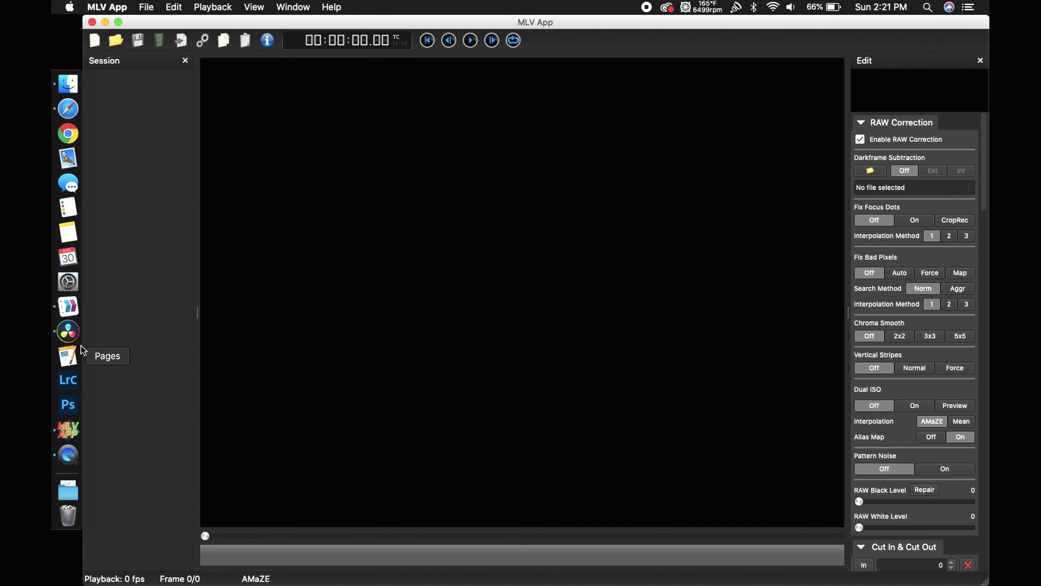
{"action": "left_click", "coordinate": [67, 330]}
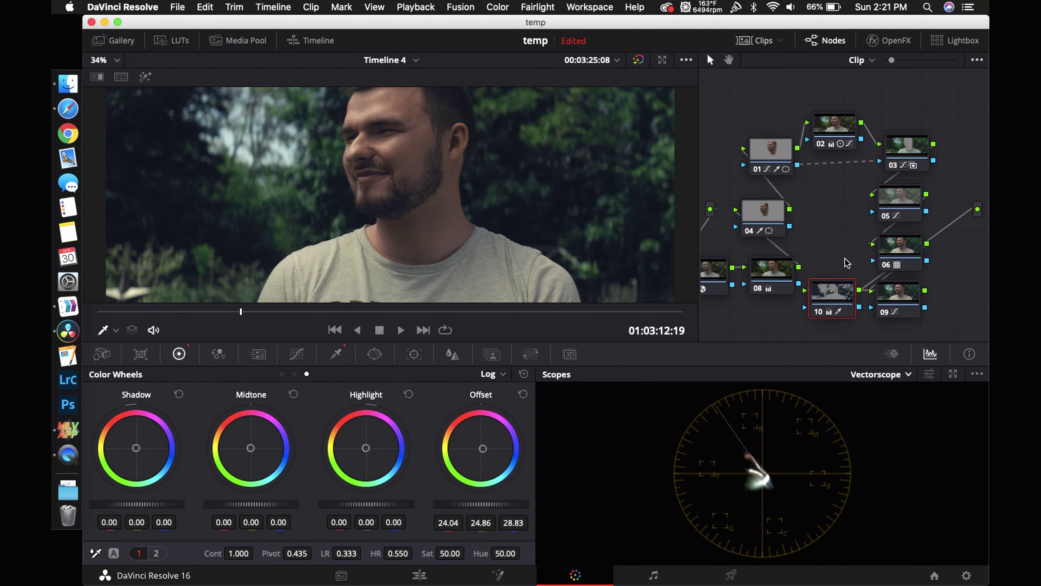